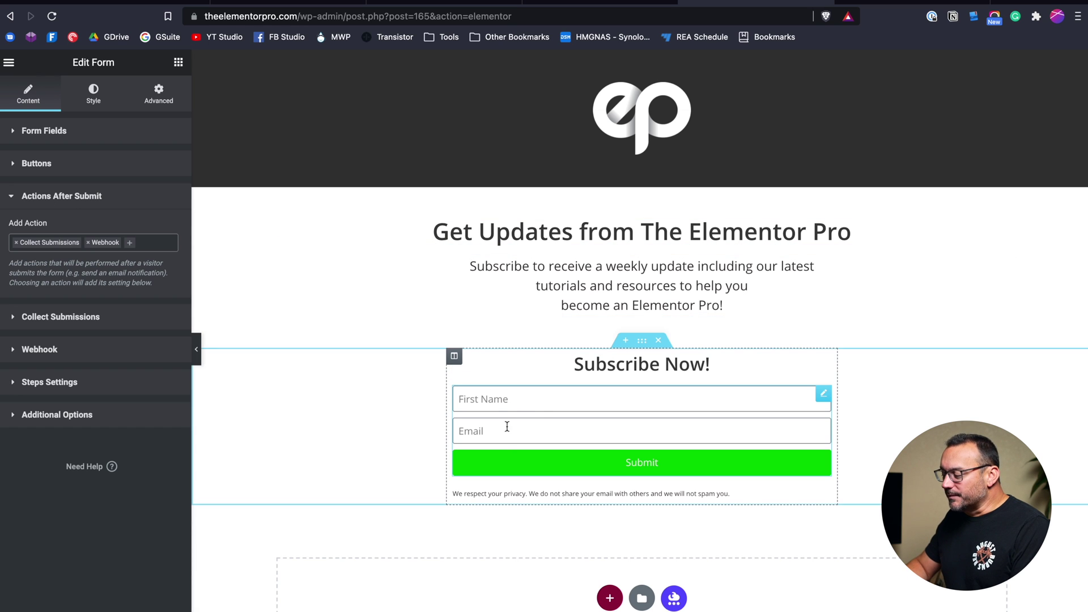
Step: Add ConvertKit as an after-submit action and set its API key source to Custom
click(527, 402)
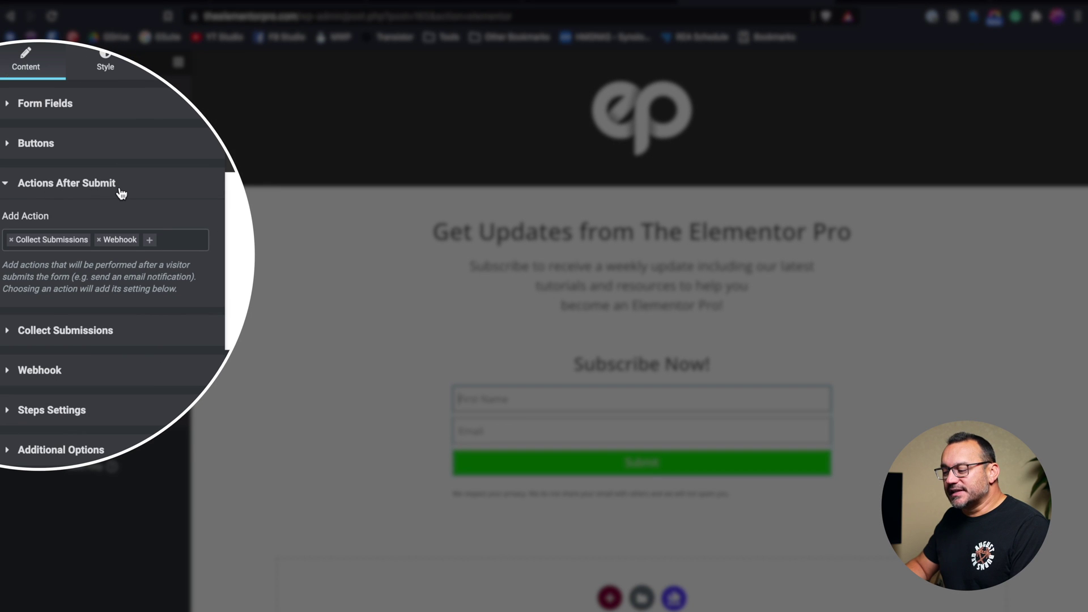
click(149, 242)
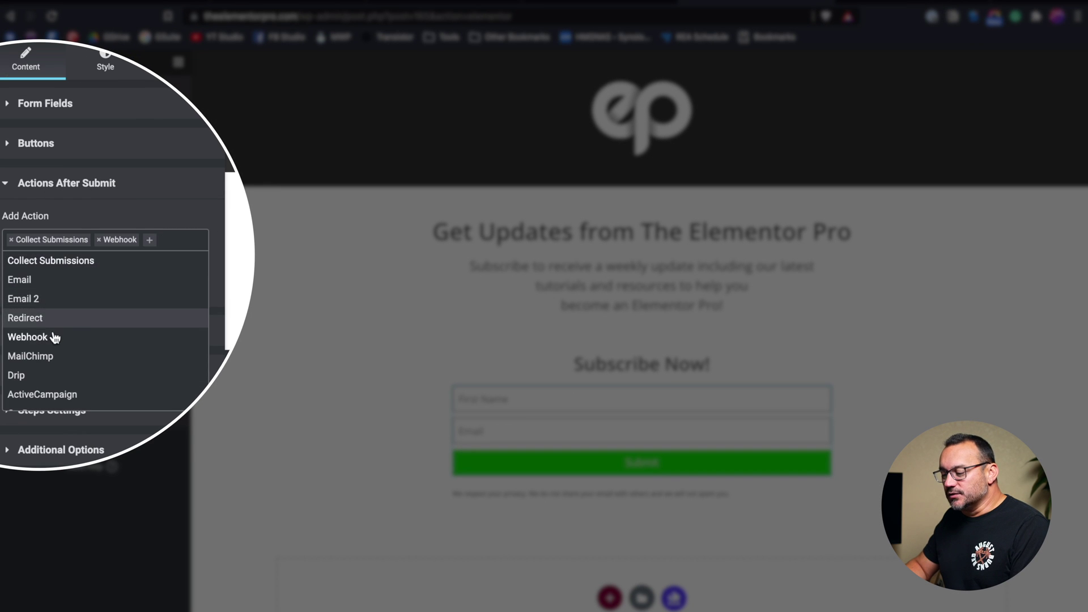
scroll(48, 355, down, 3)
click(34, 348)
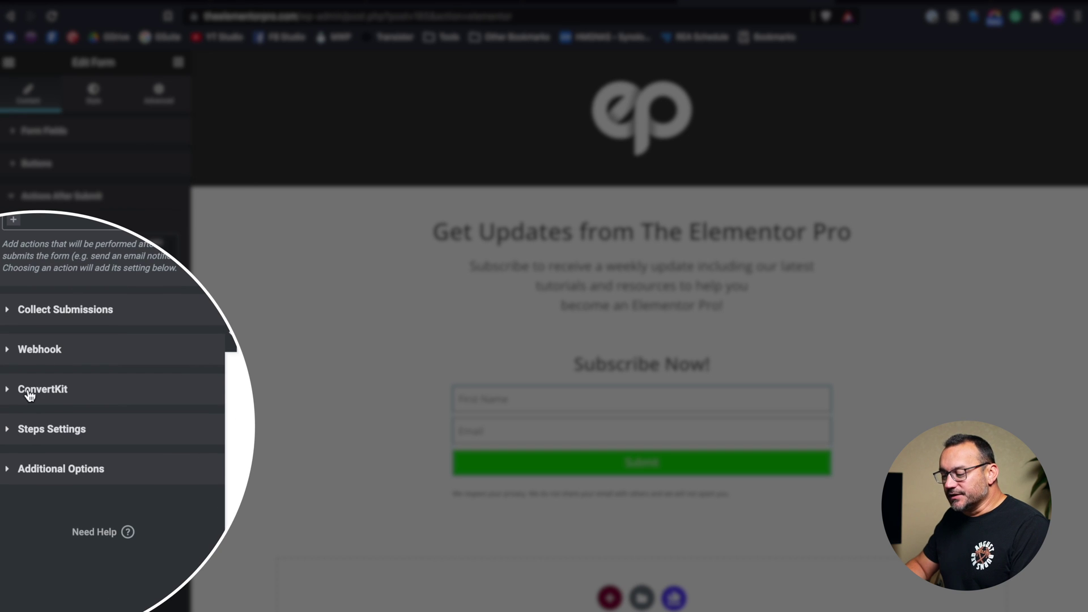
click(34, 426)
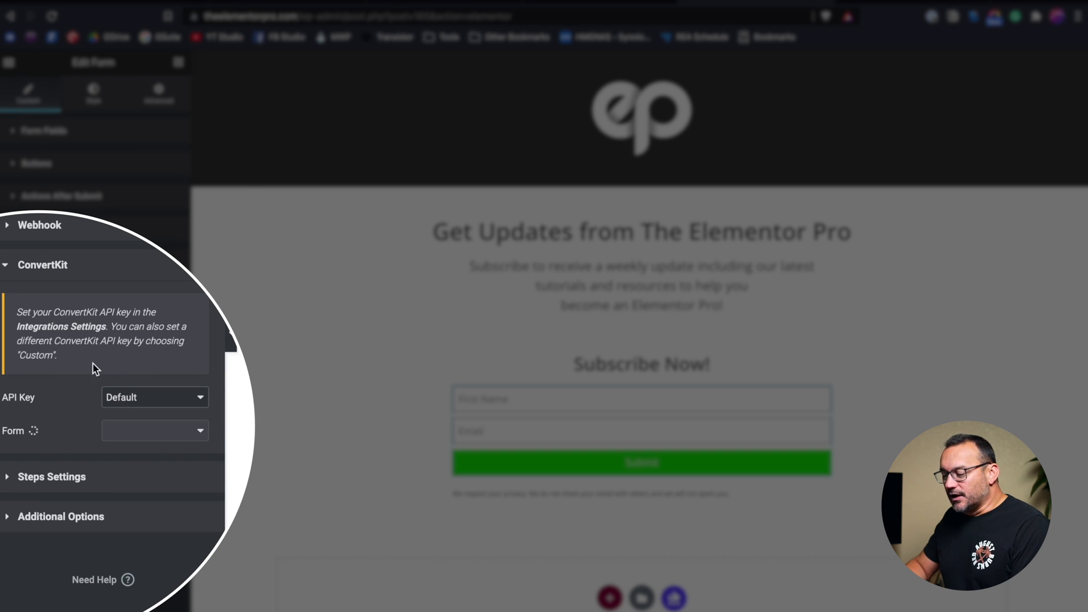
click(139, 398)
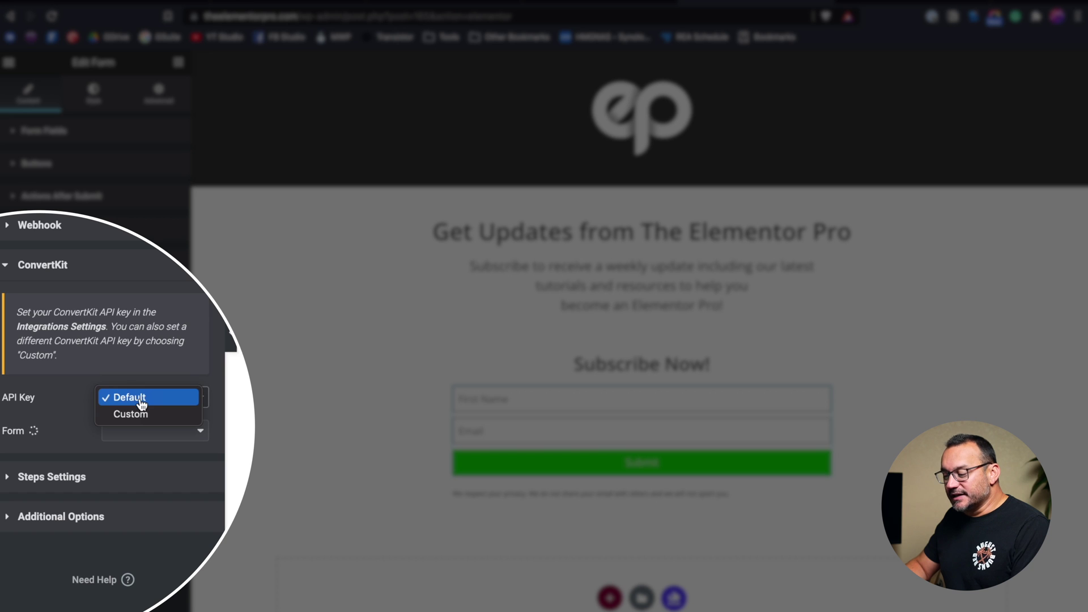
click(136, 415)
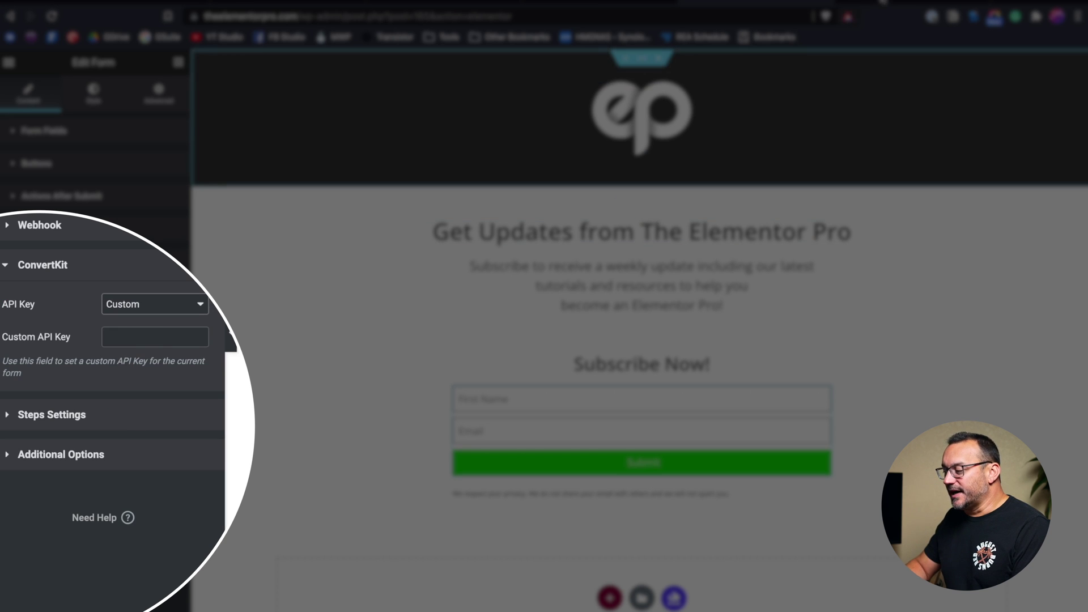
click(883, 6)
Step: Open ConvertKit's advanced account settings and select the API key for copying
click(959, 68)
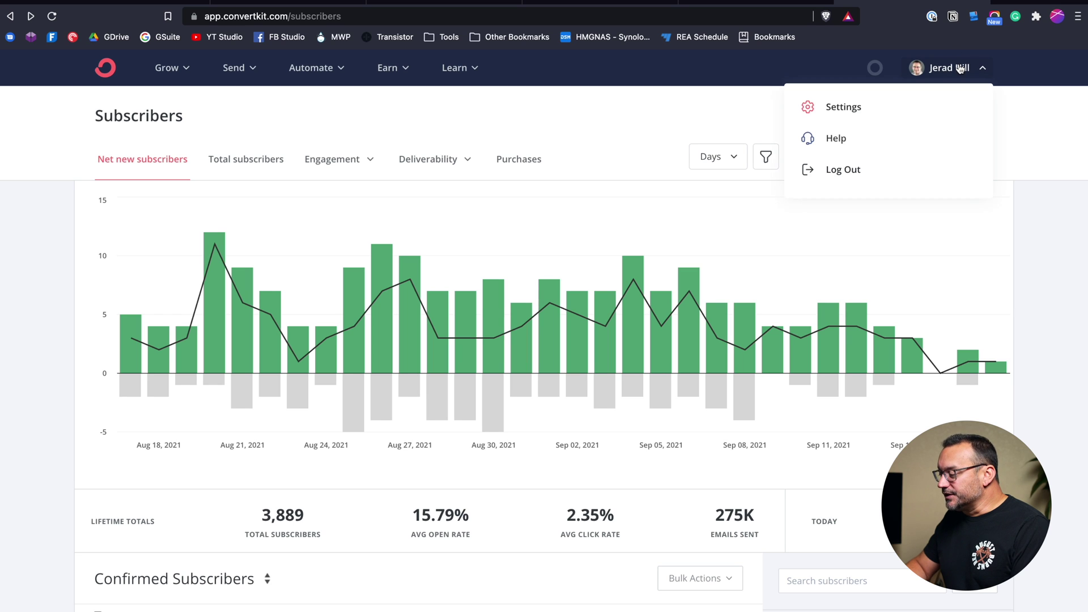
click(837, 112)
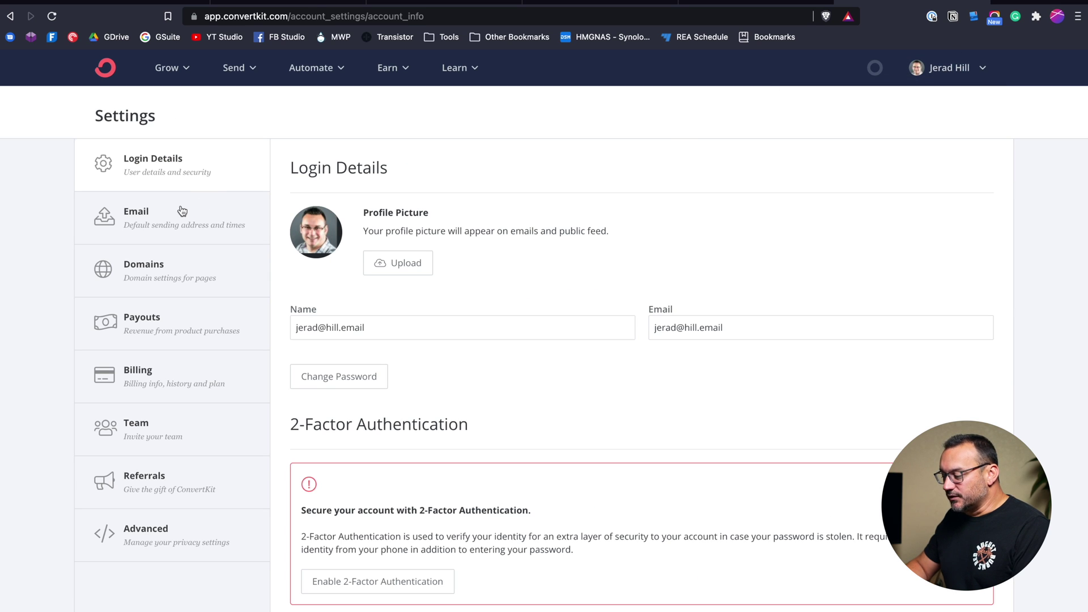
click(154, 540)
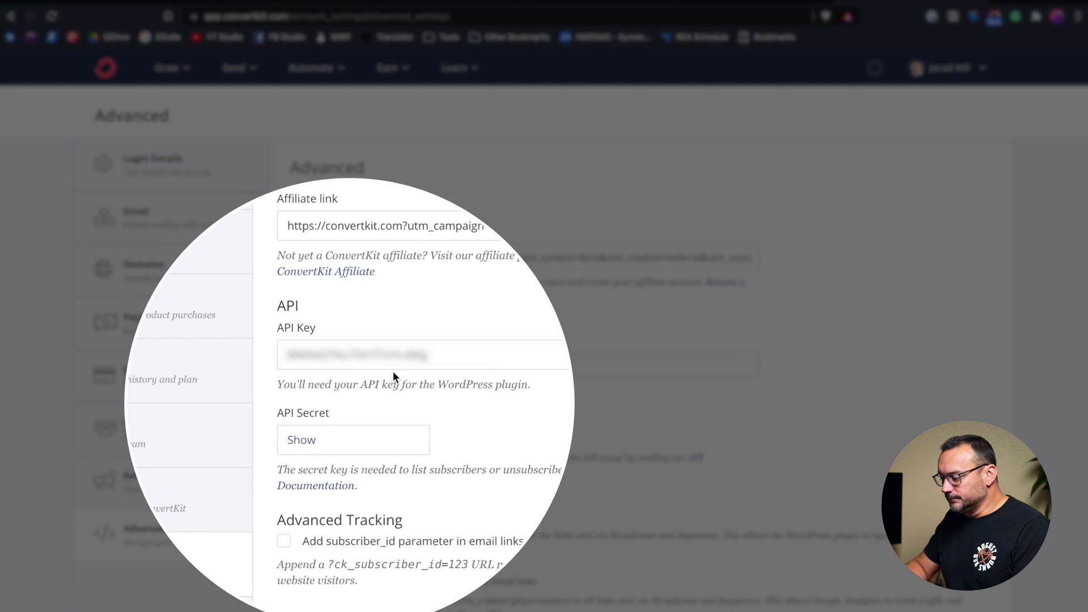
double_click(374, 366)
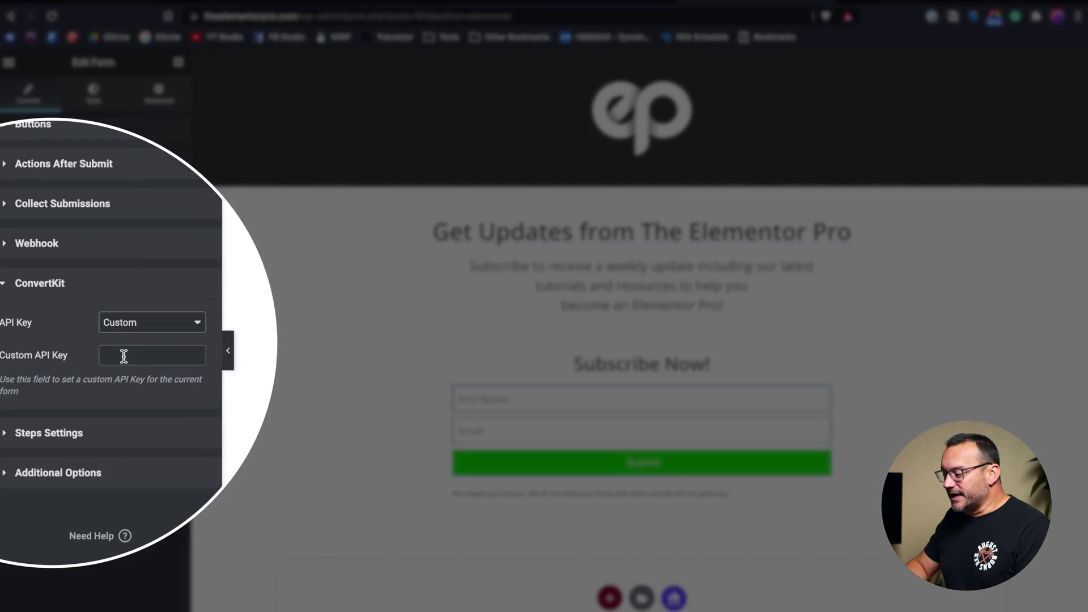
click(121, 356)
Step: Paste the ConvertKit API key into the Custom API Key field and check the Form list
key(ctrl+v)
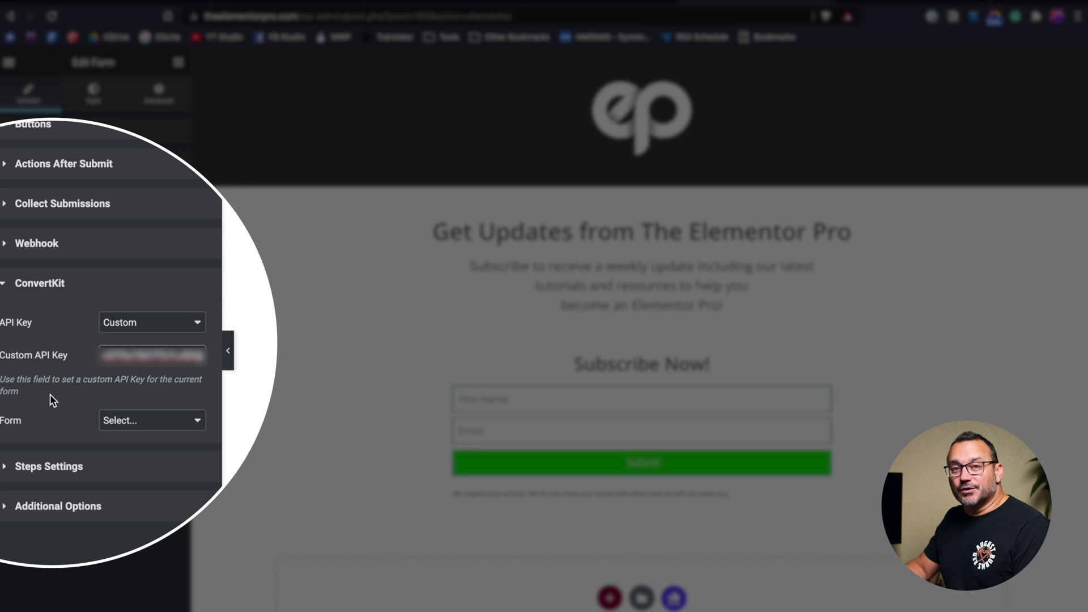
click(126, 419)
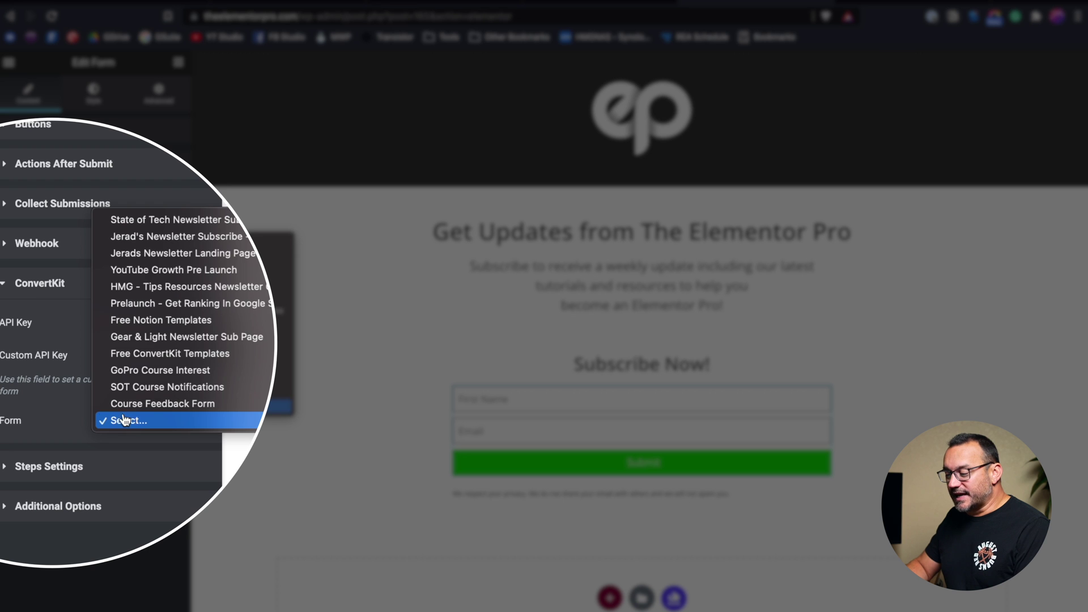
click(51, 393)
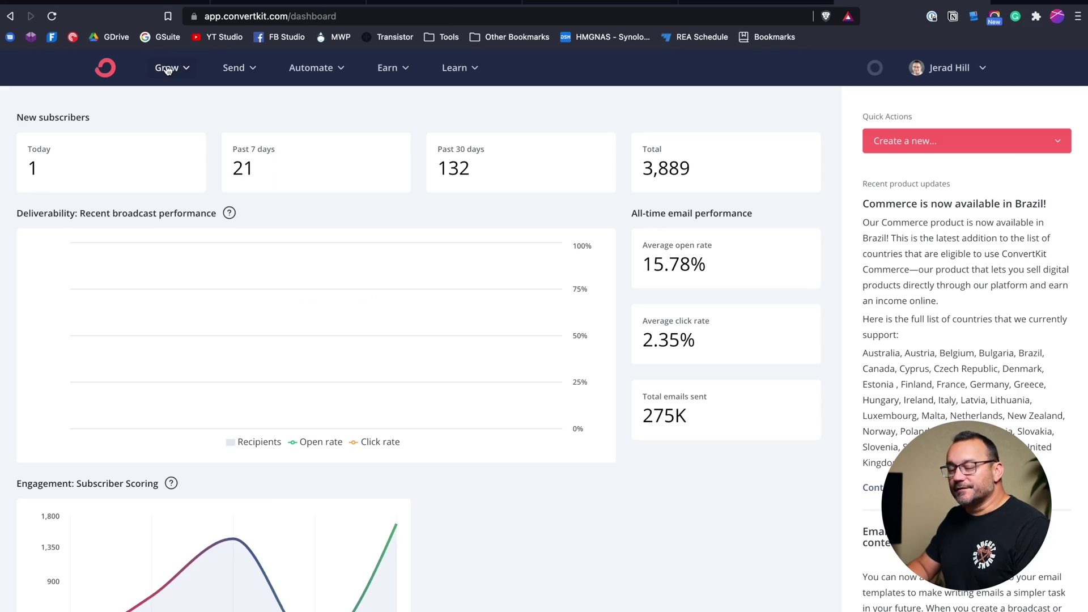
Step: Start a new Inline form from Landing Pages & Forms using the Clare template
click(180, 69)
click(203, 176)
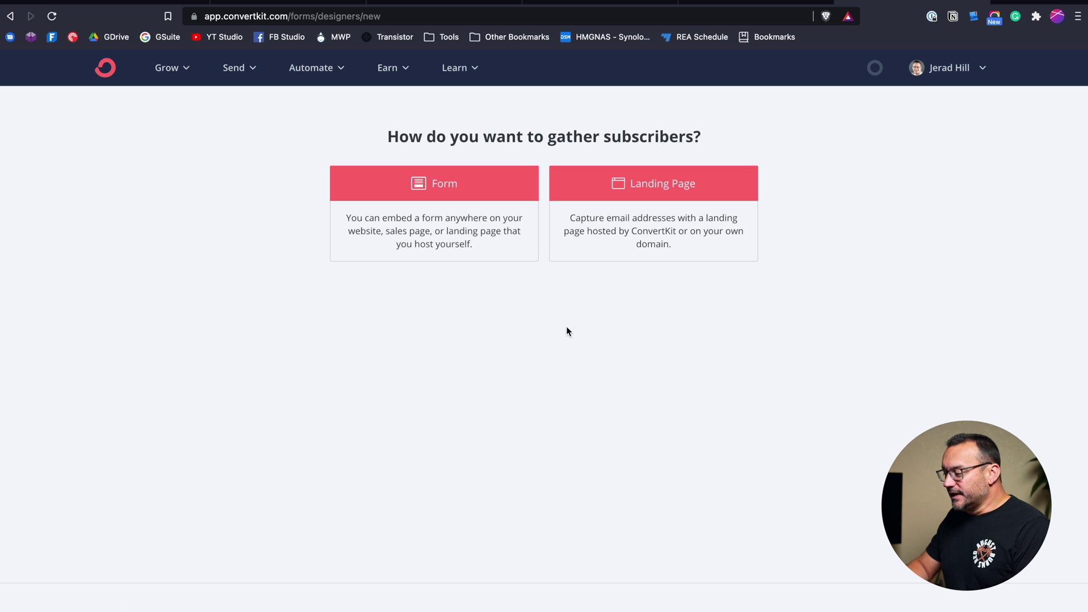
click(423, 210)
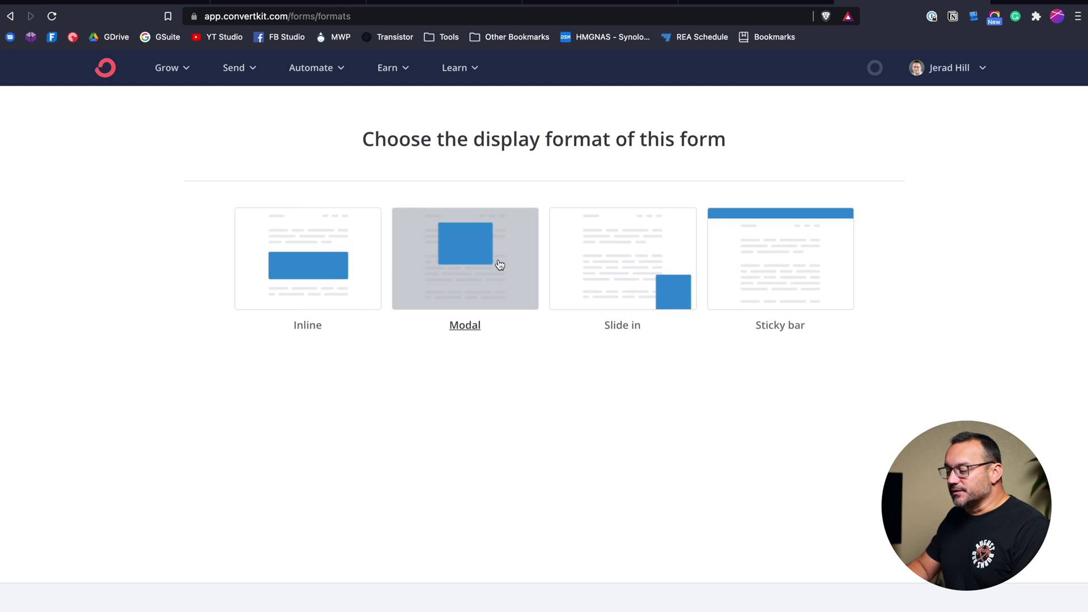
click(357, 273)
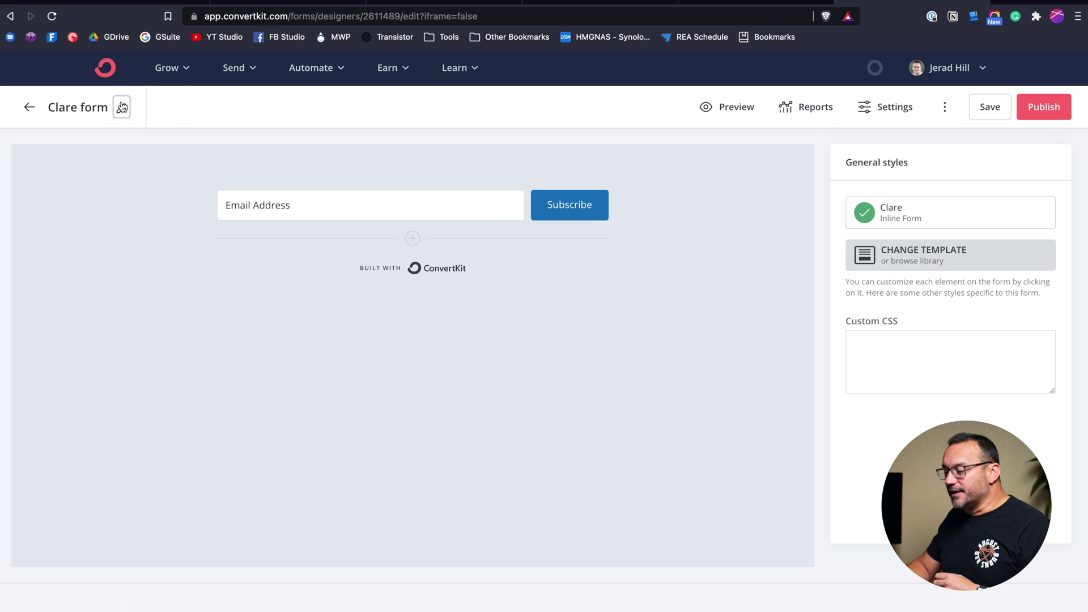
click(122, 107)
Step: Rename the form to 'Elementor Pro Subscribe'
drag(107, 107, 48, 107)
text(Eleme)
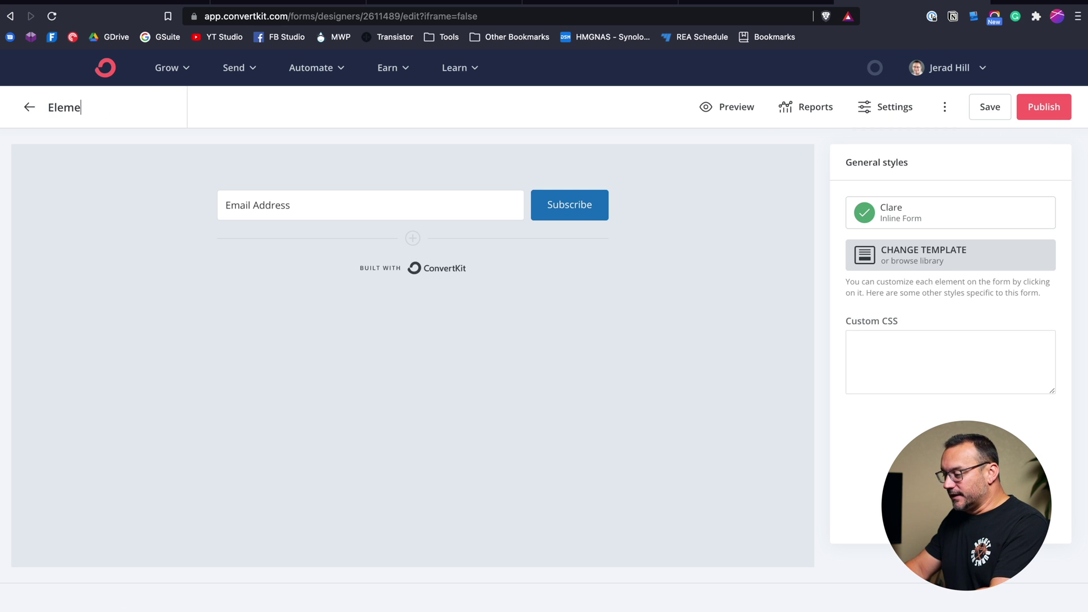
text(ntor Pro)
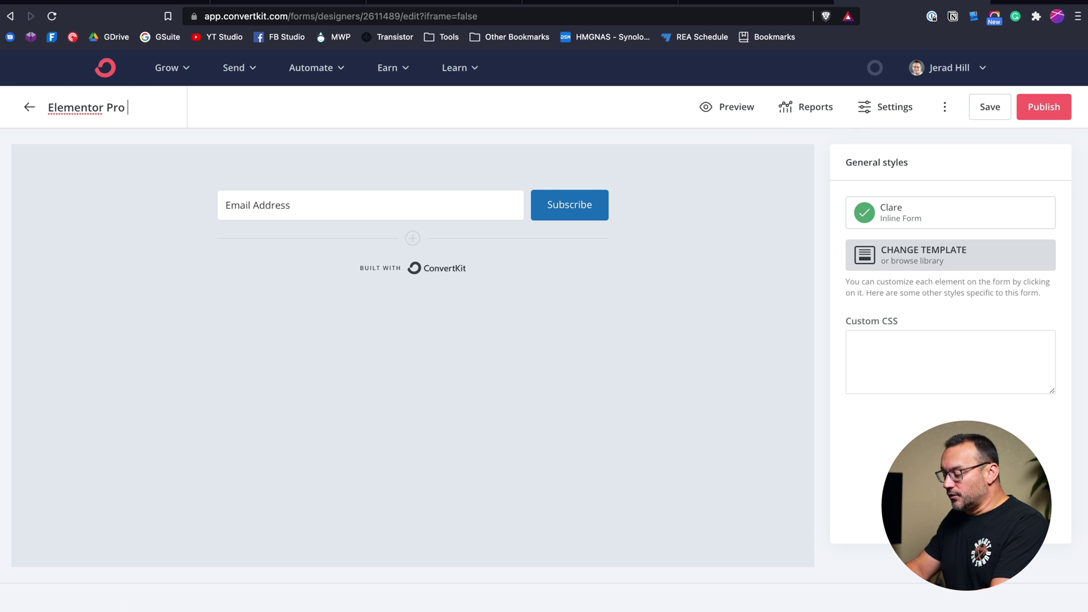
text( Subscribe)
click(271, 231)
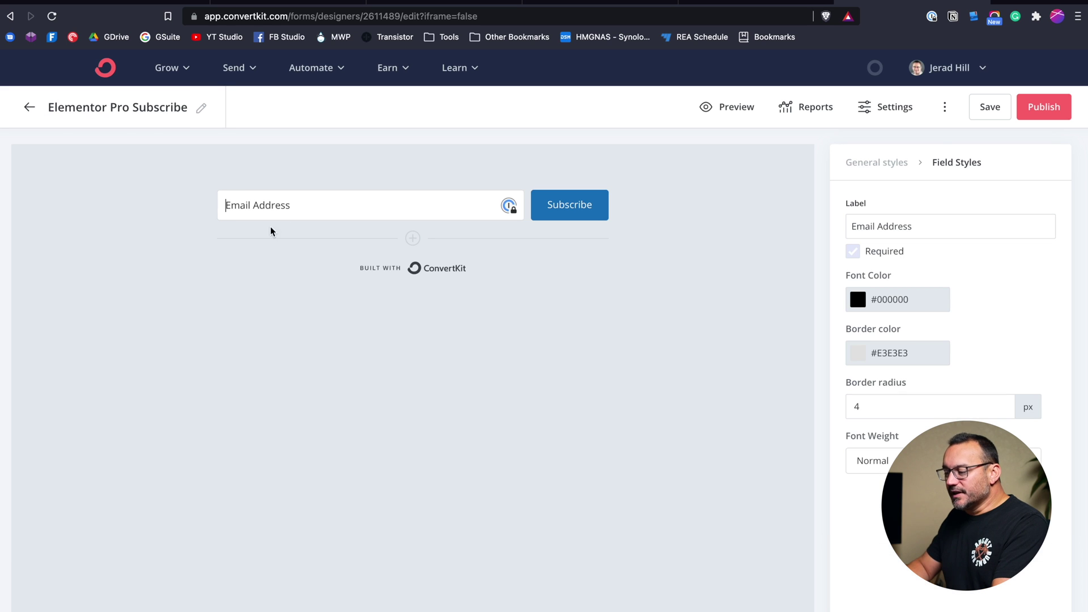
Step: Add a new field before Email Address, saved as the First Name custom field
click(412, 240)
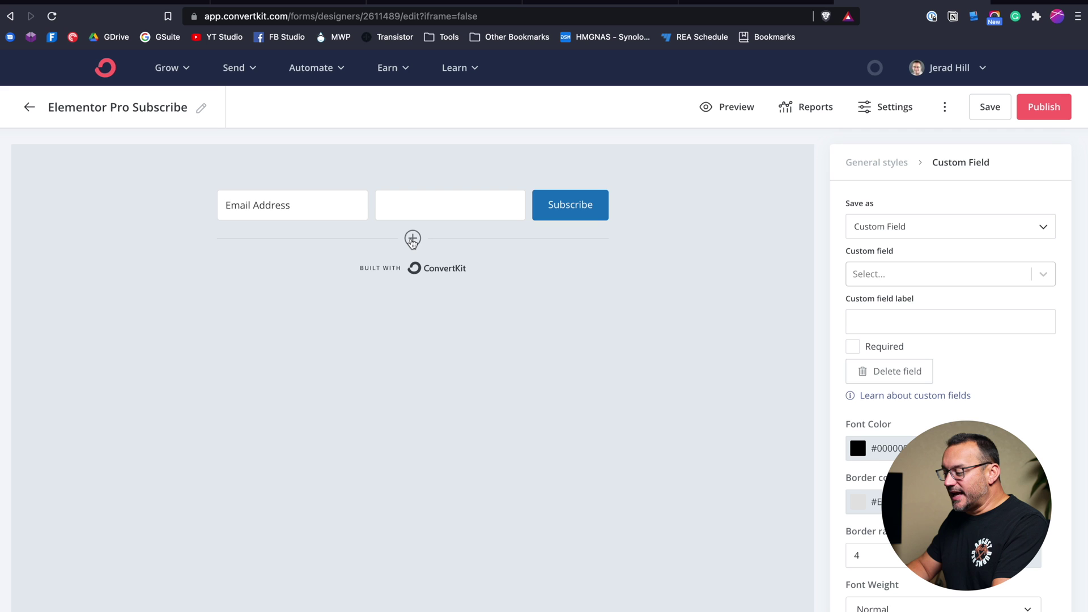
click(427, 205)
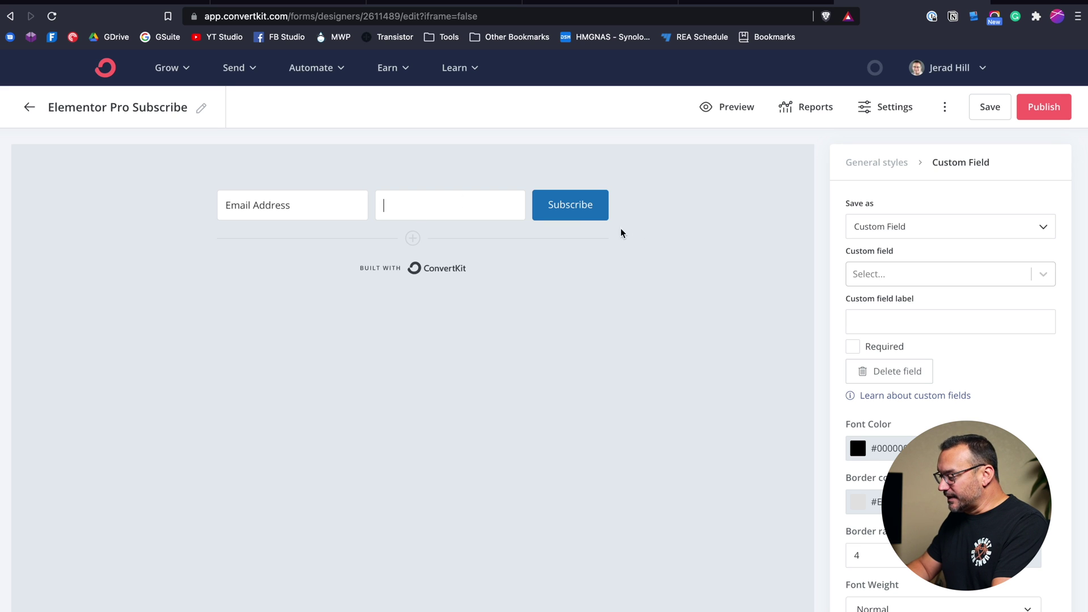
click(905, 221)
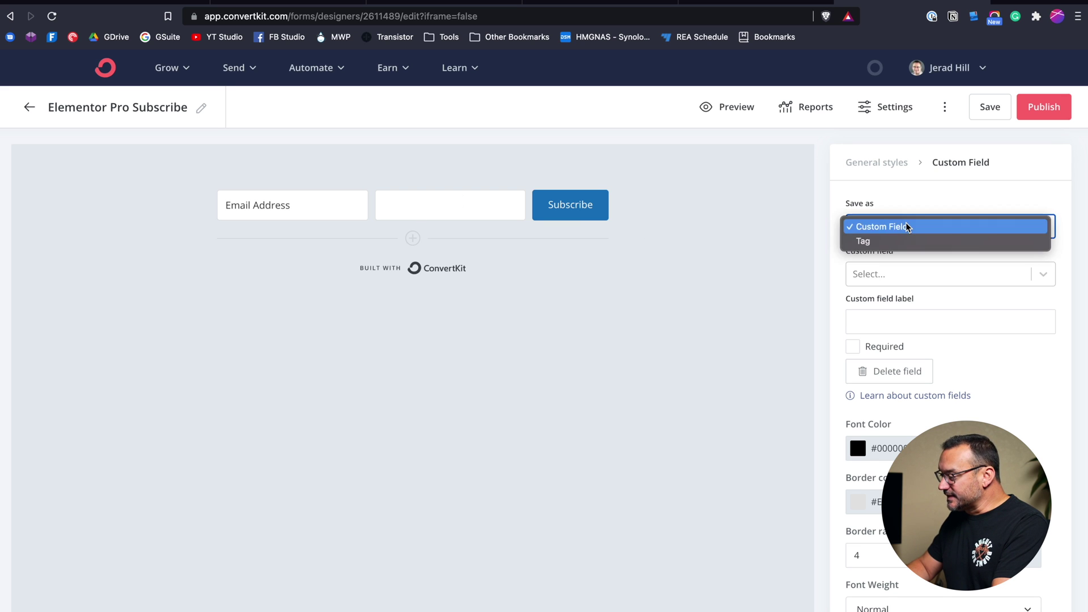
click(899, 266)
click(892, 274)
click(885, 304)
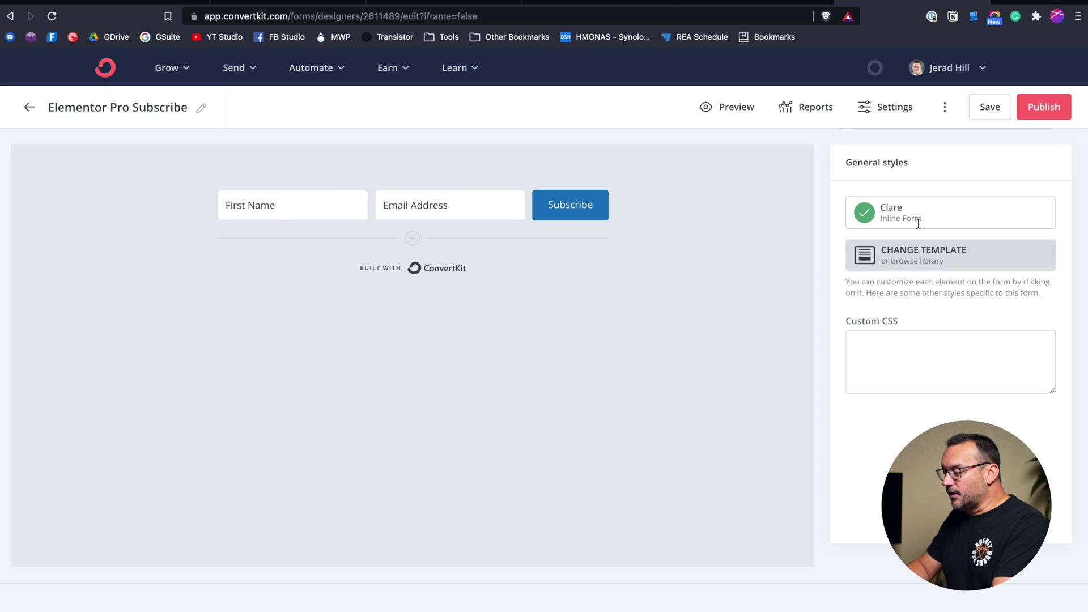
click(485, 205)
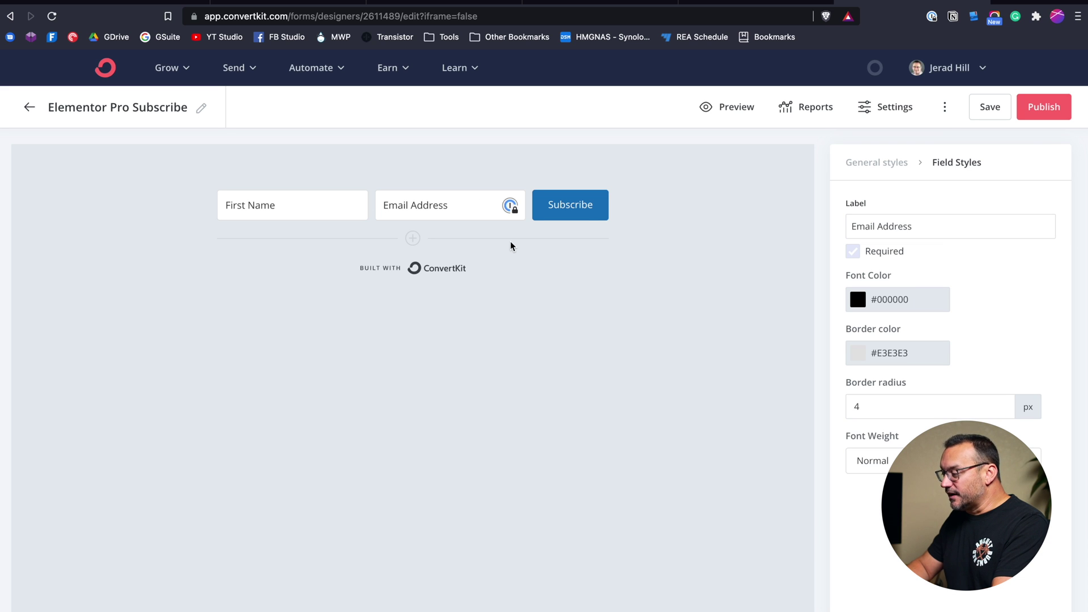
Step: Publish the form and dismiss the embed code window
click(1052, 103)
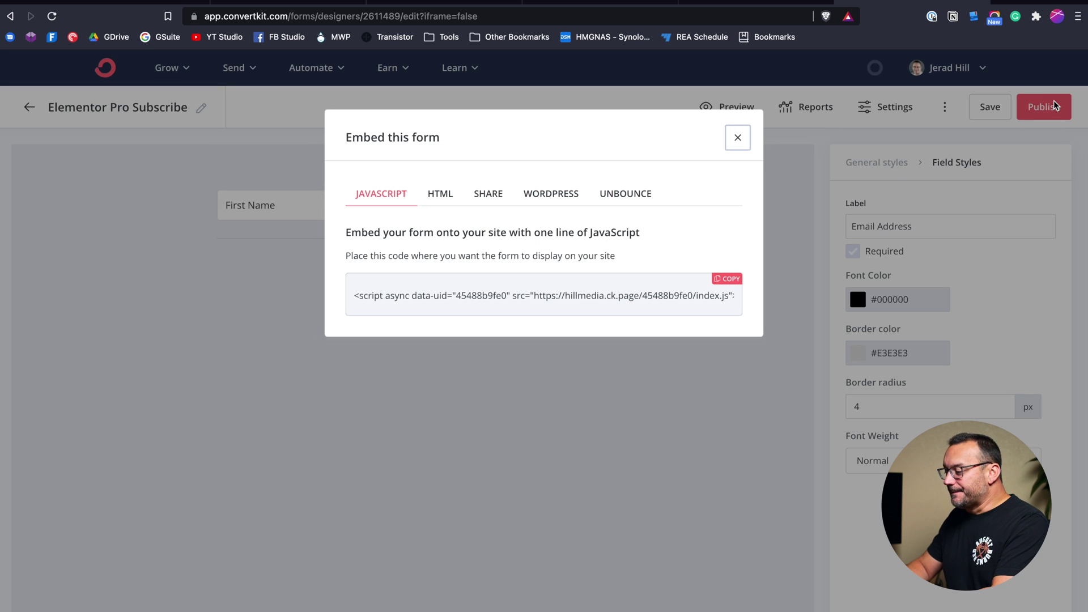
click(735, 137)
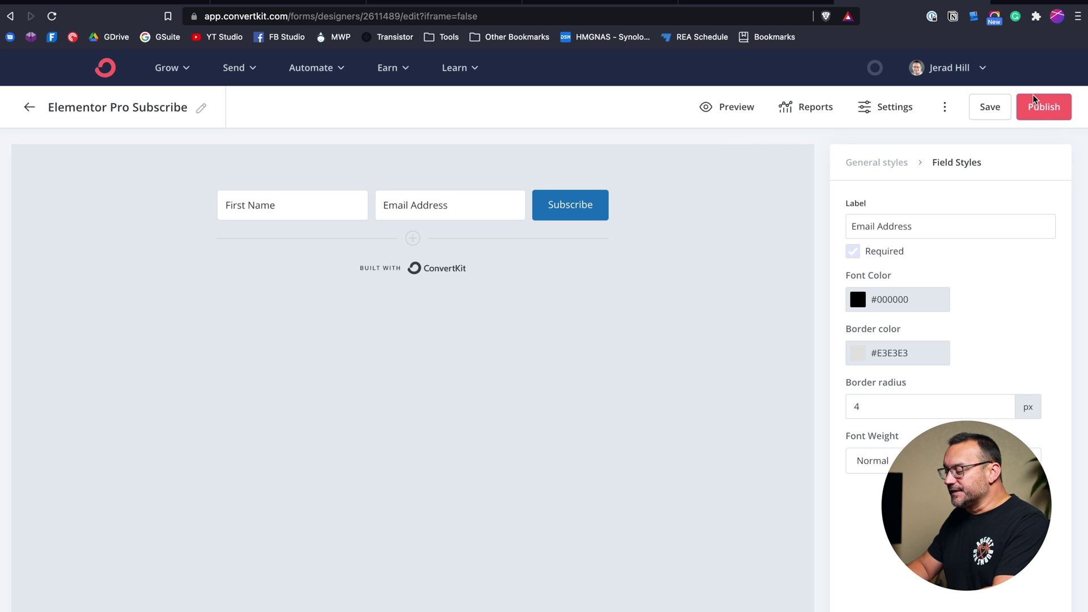
click(1045, 107)
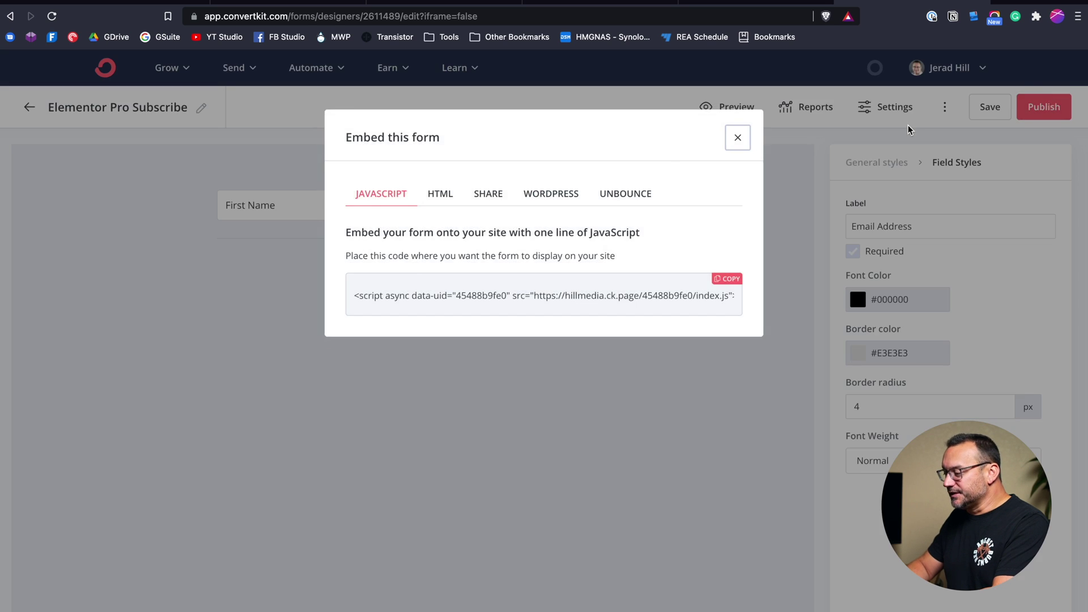
key(Escape)
click(746, 2)
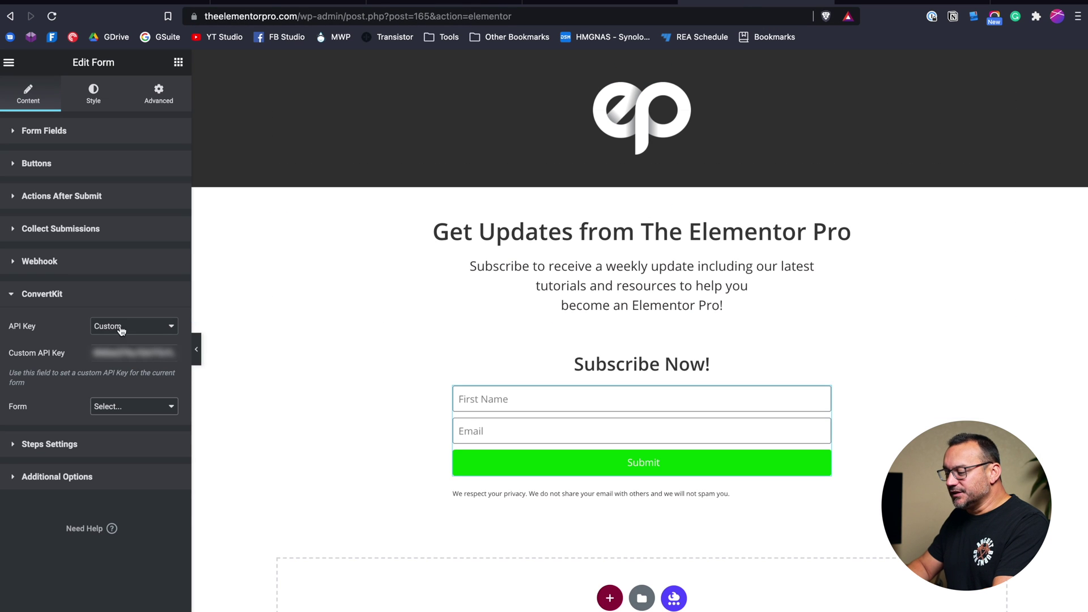
click(116, 406)
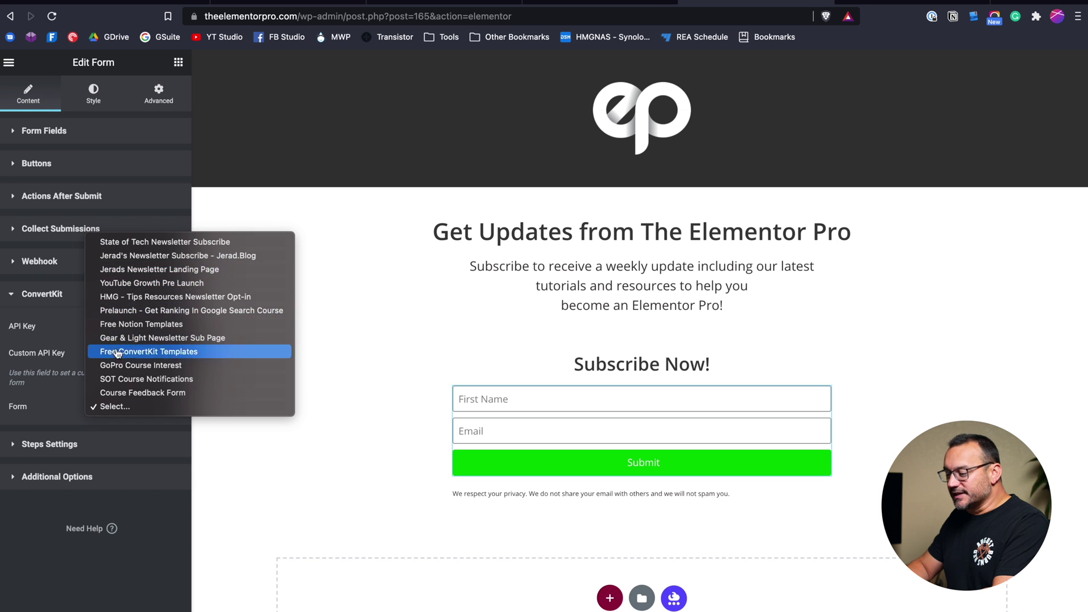
click(57, 326)
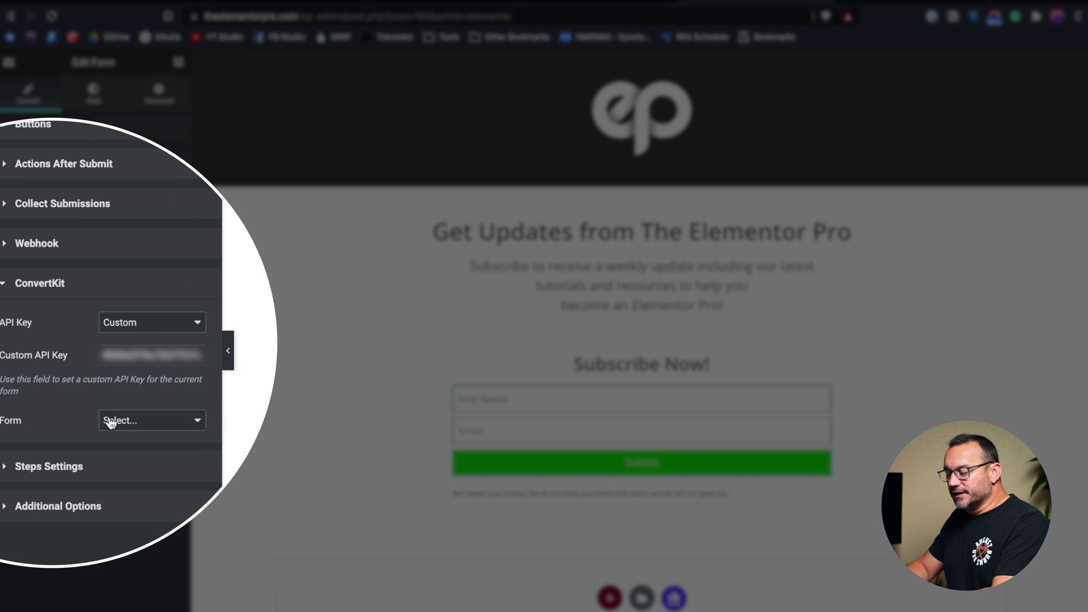
click(131, 421)
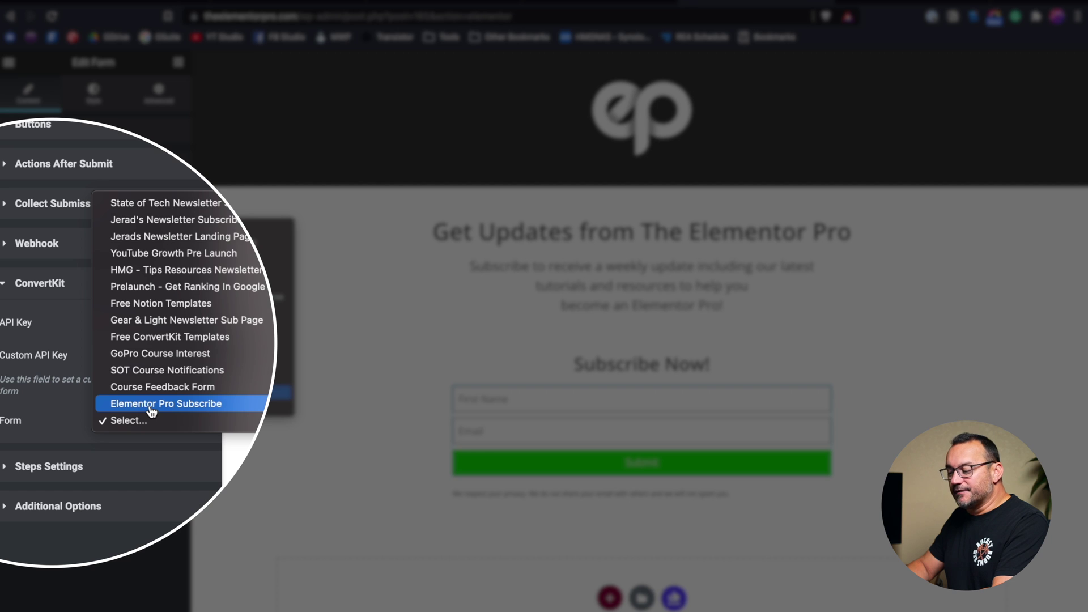
Step: Select the 'Elementor Pro Subscribe' form and map Email to Email and First Name to Name
click(150, 408)
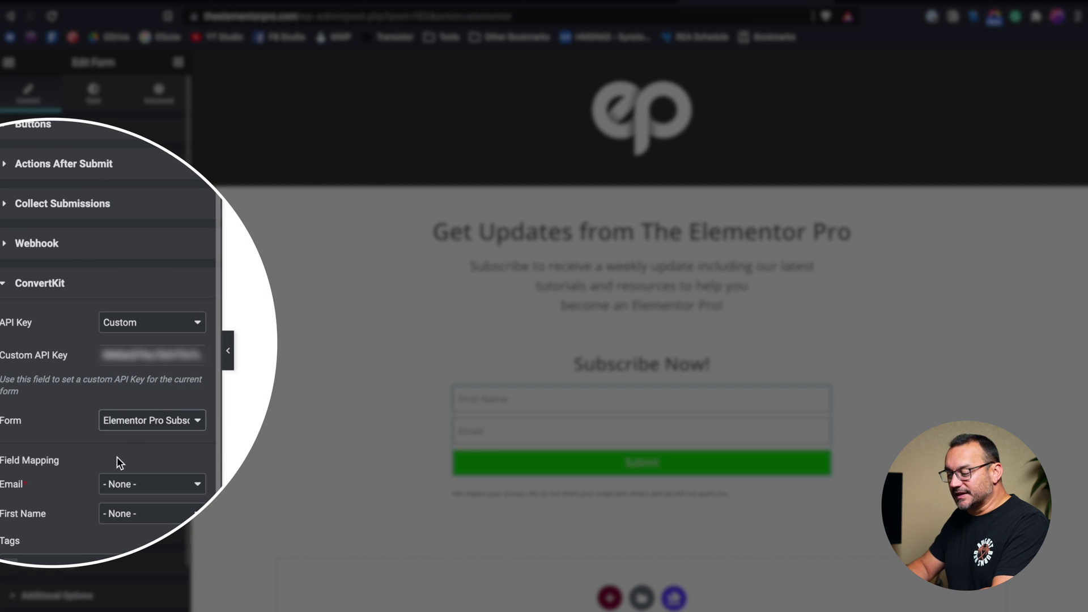
scroll(117, 460, down, 2)
click(130, 406)
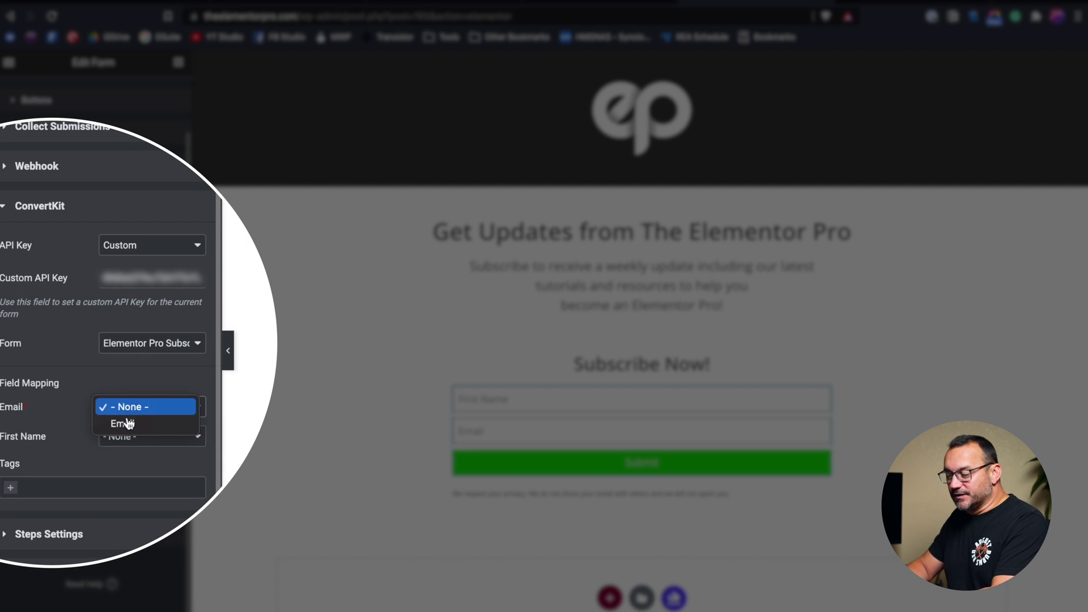
click(126, 426)
click(127, 440)
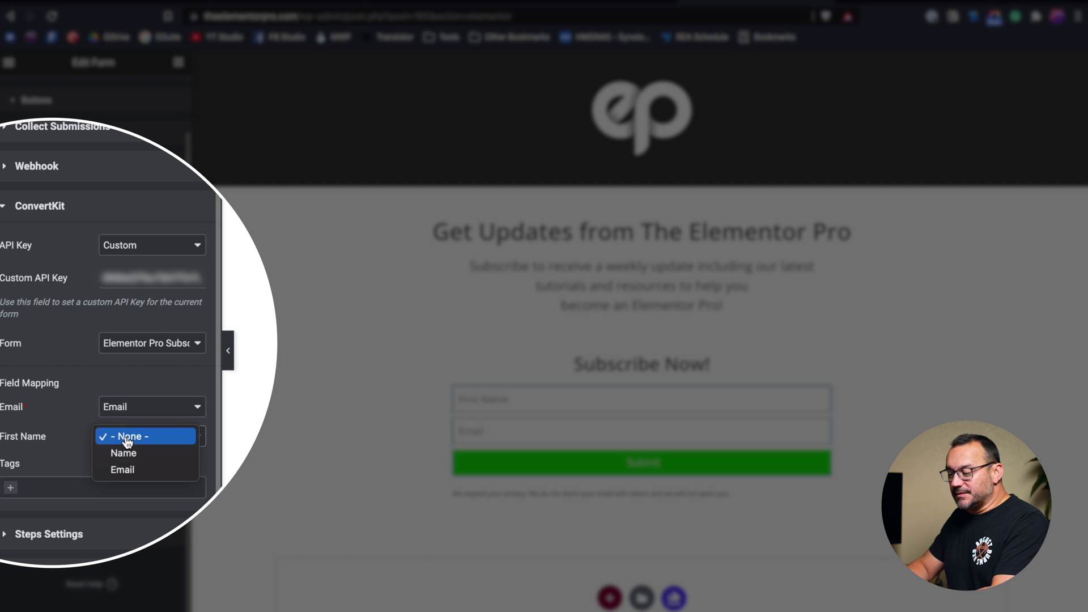
click(129, 453)
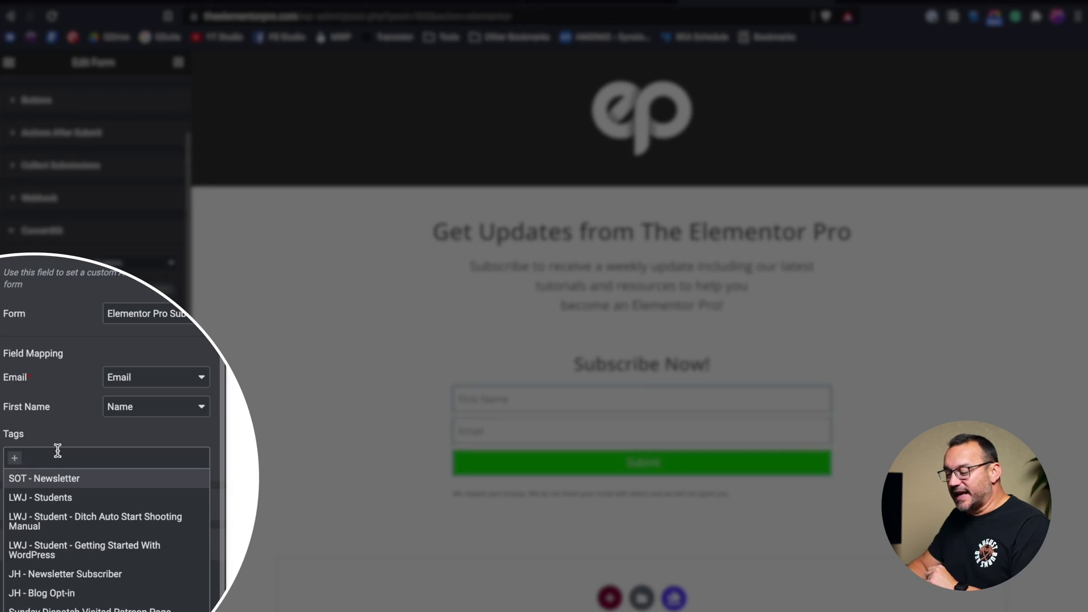
Step: Look through the ConvertKit tags list and close it without adding a tag
click(17, 462)
click(21, 467)
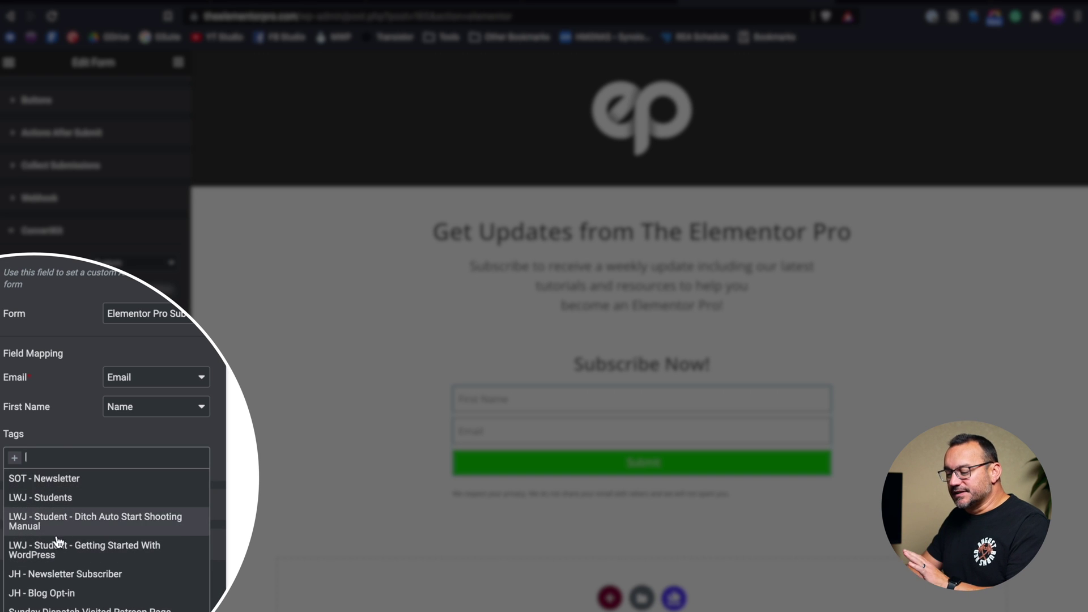
click(55, 433)
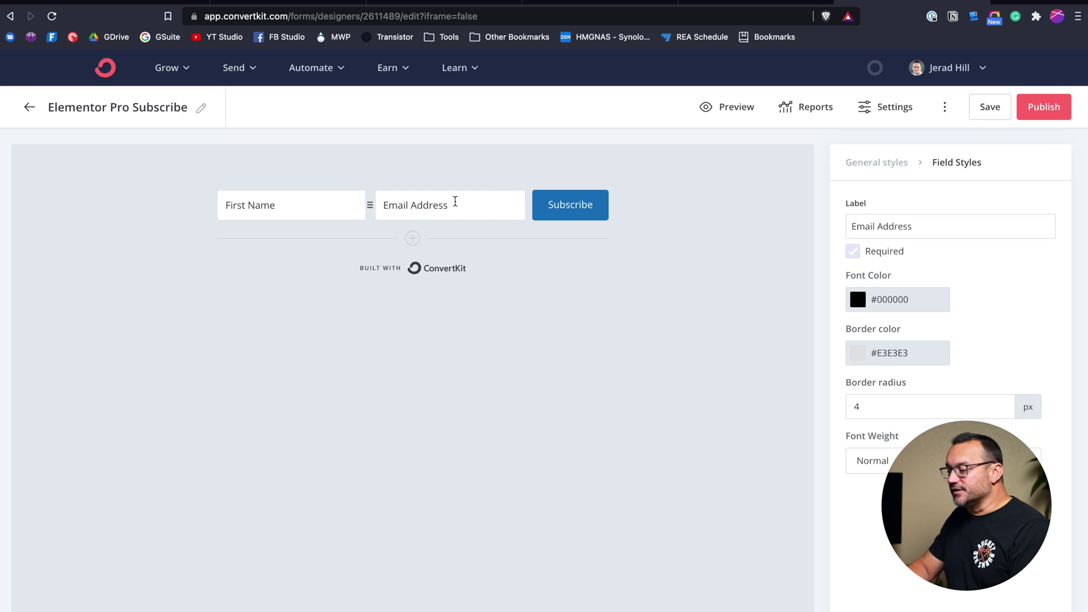
Step: Open the form settings and go to the Incentive tab's confirmation email
click(887, 108)
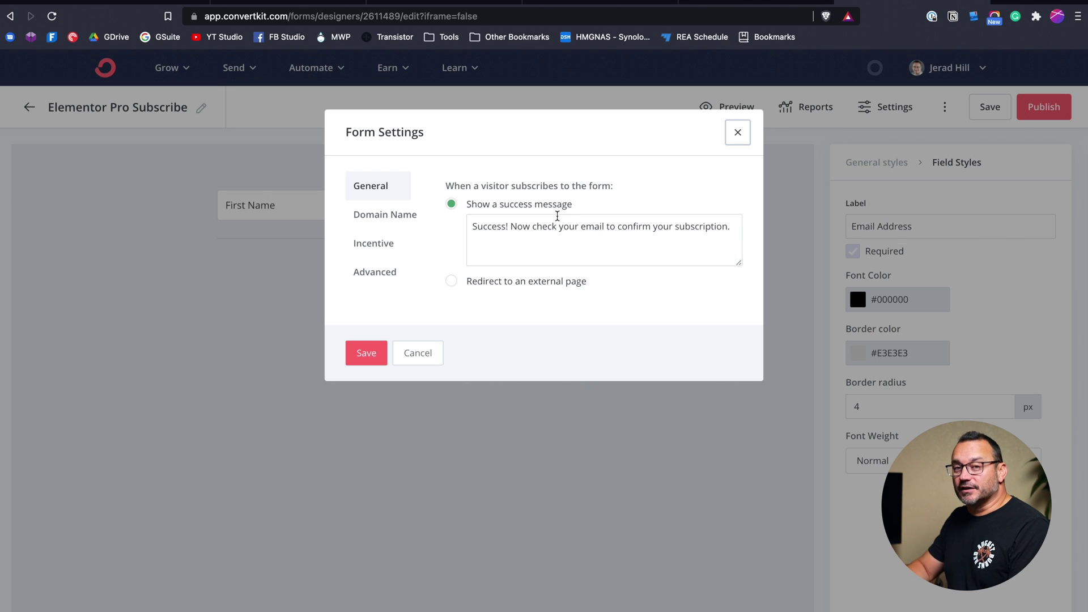
click(384, 219)
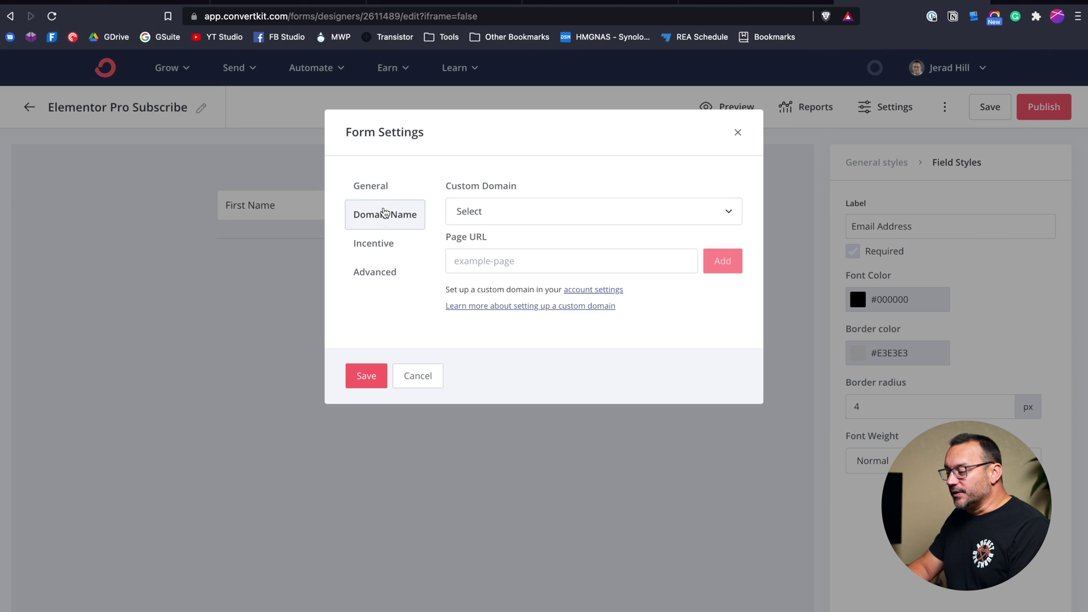
click(386, 245)
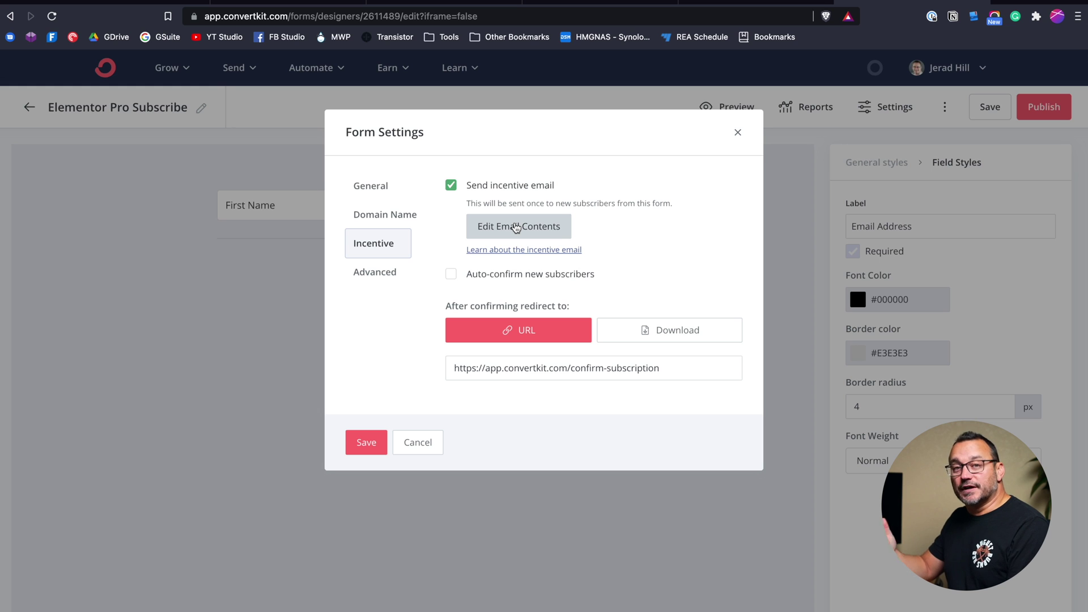
click(492, 227)
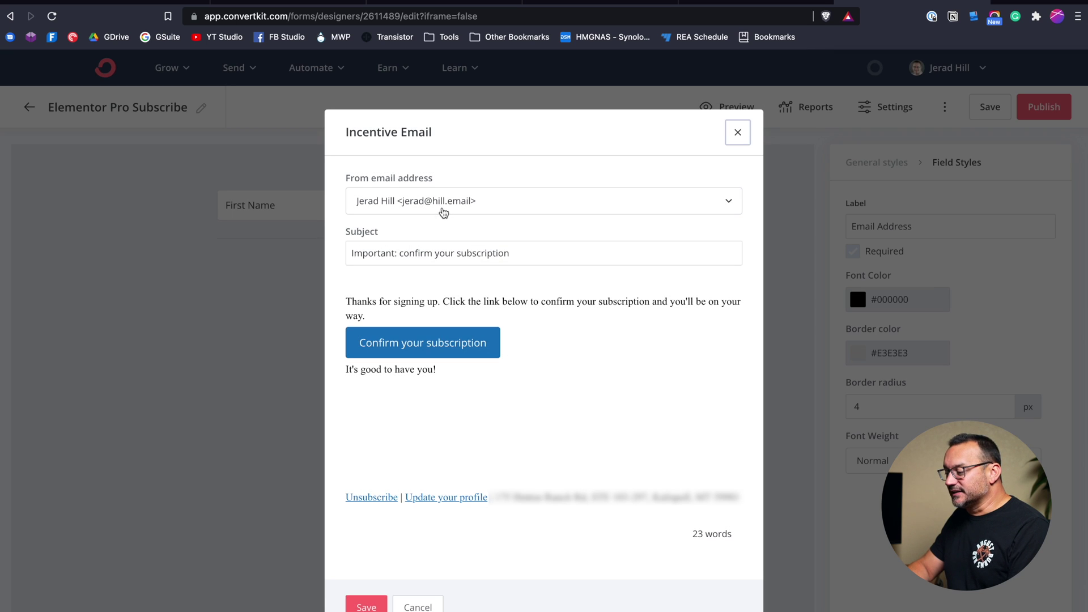
Step: Change the subject to 'Important: Confirm your subscription' and save the email
scroll(433, 256, down, 1)
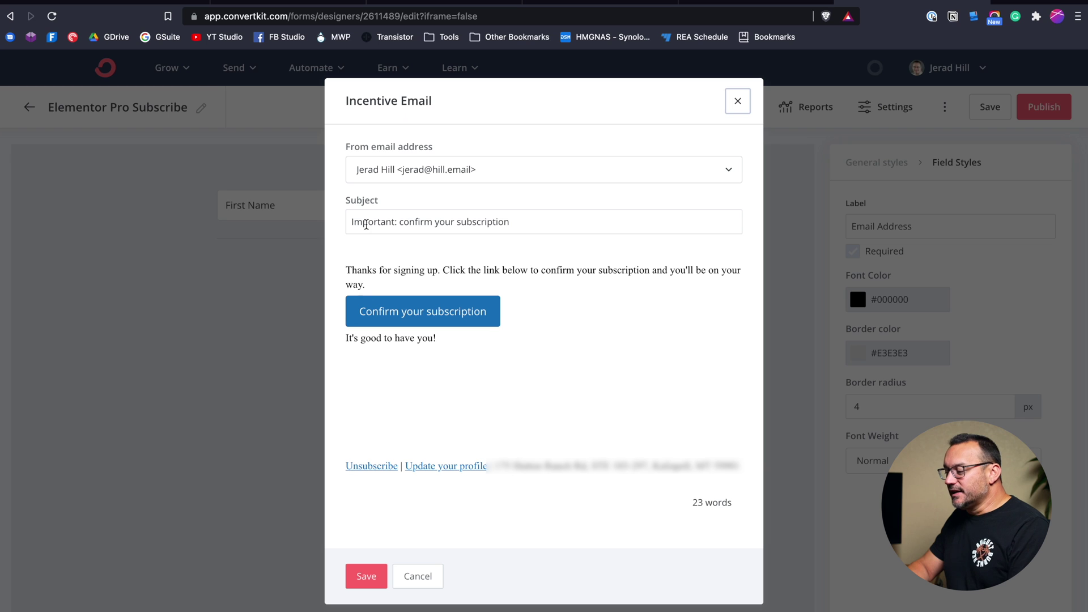
click(402, 221)
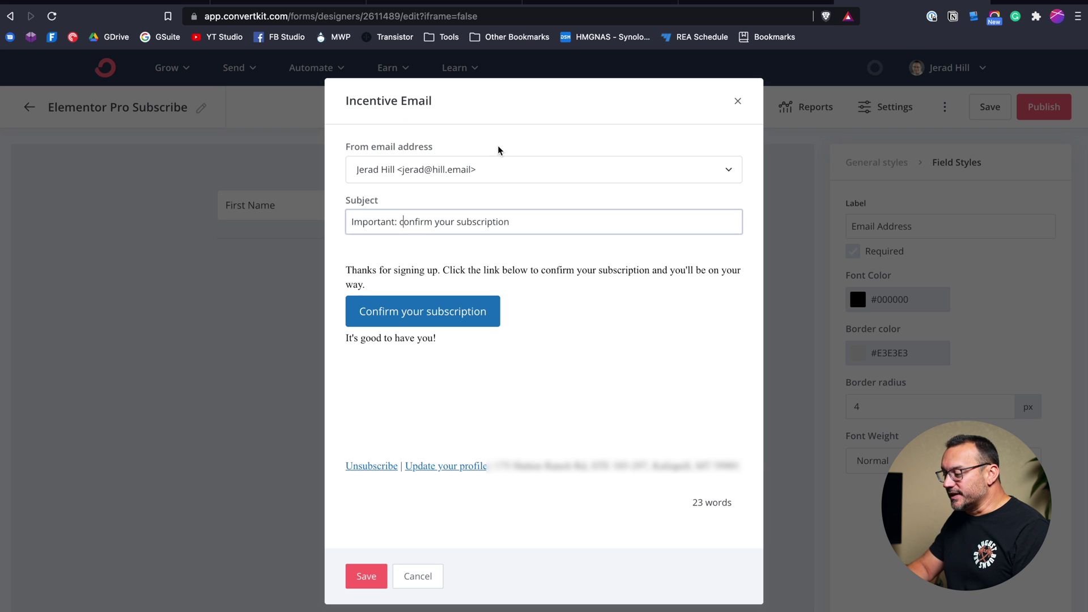
key(Delete)
text(C)
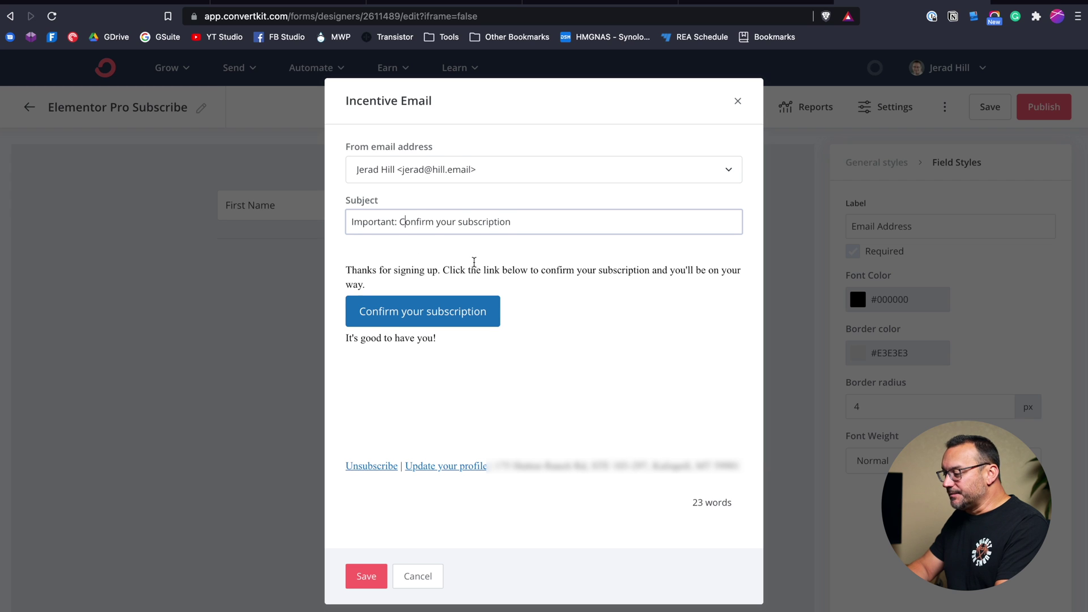
scroll(474, 262, down, 1)
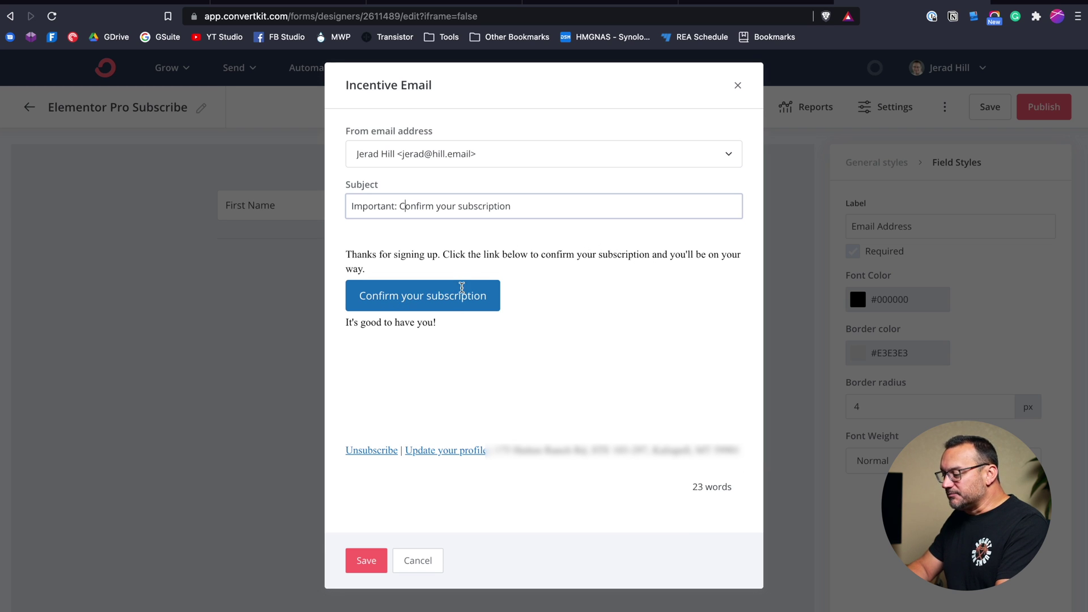
click(357, 558)
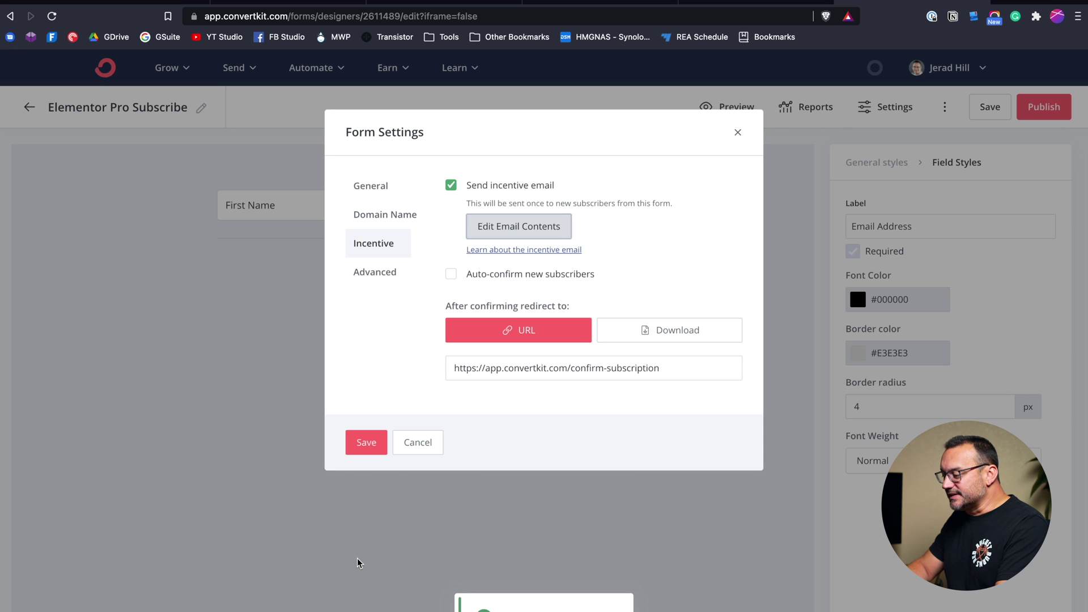
Step: Check the Advanced tab of Form Settings, then save and close the settings
click(374, 277)
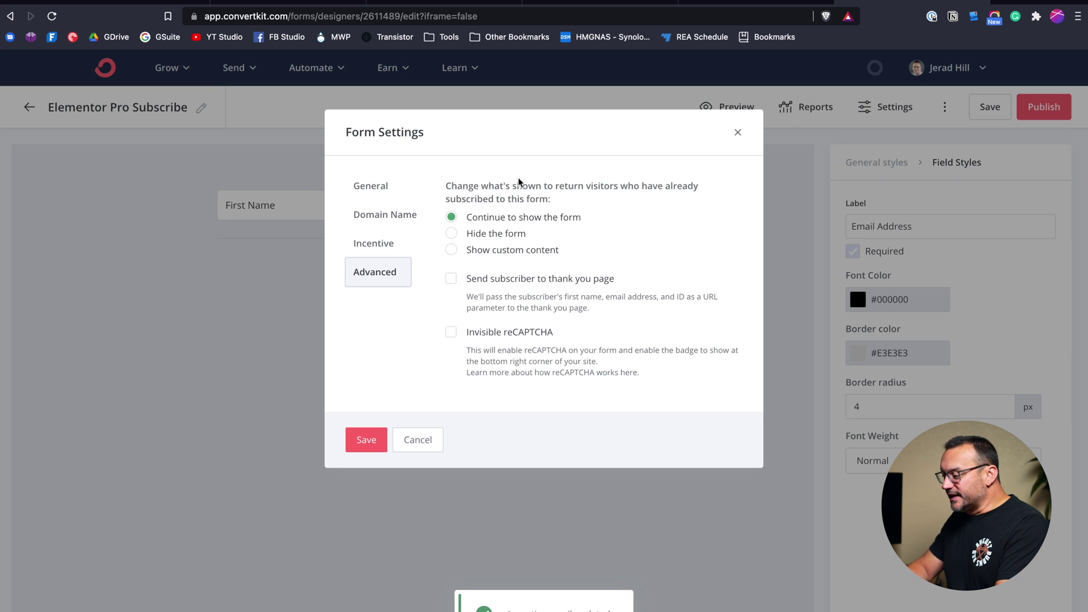
click(362, 440)
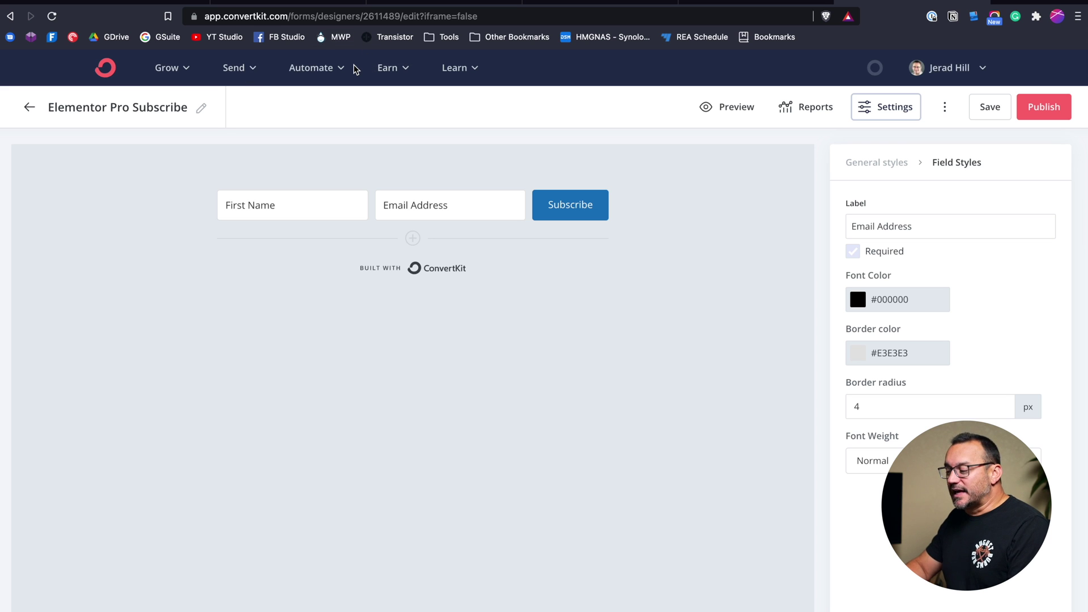
Step: Start a new rule triggered when someone subscribes to the Elementor Pro Subscribe form
click(303, 66)
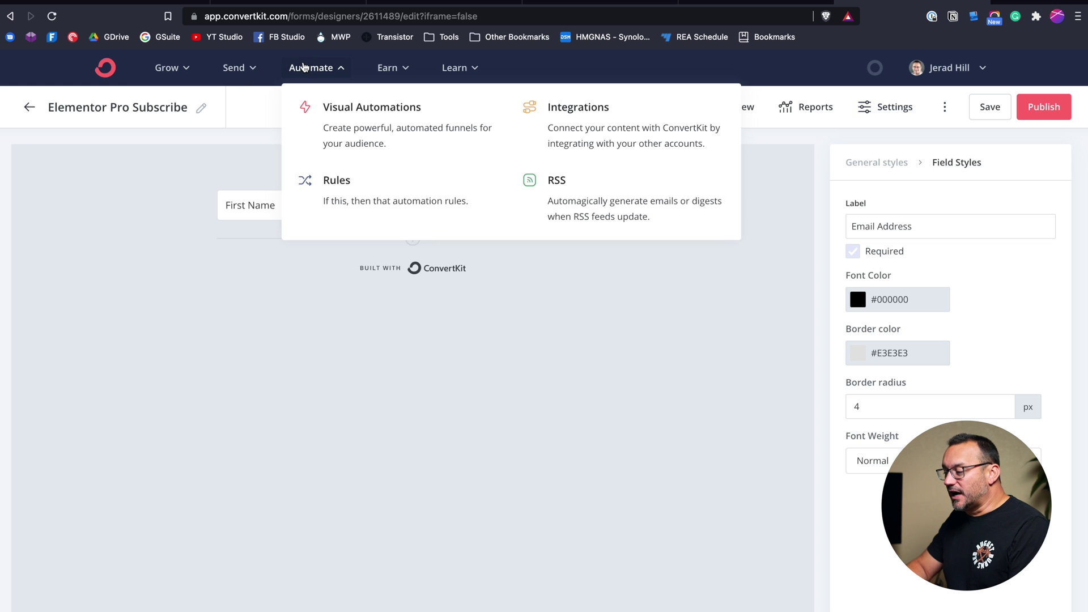
click(335, 184)
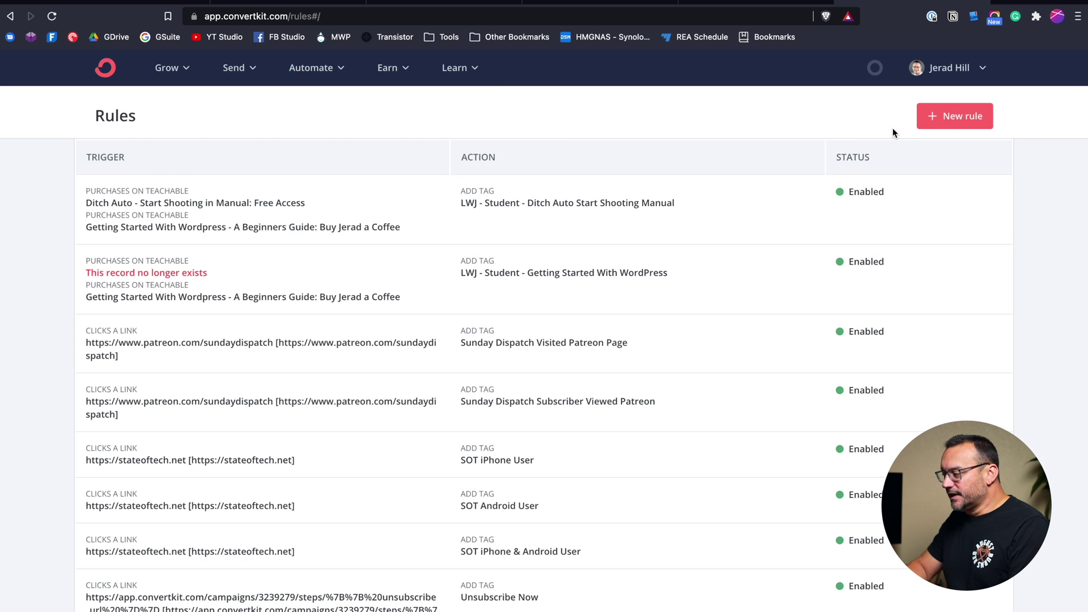
click(950, 118)
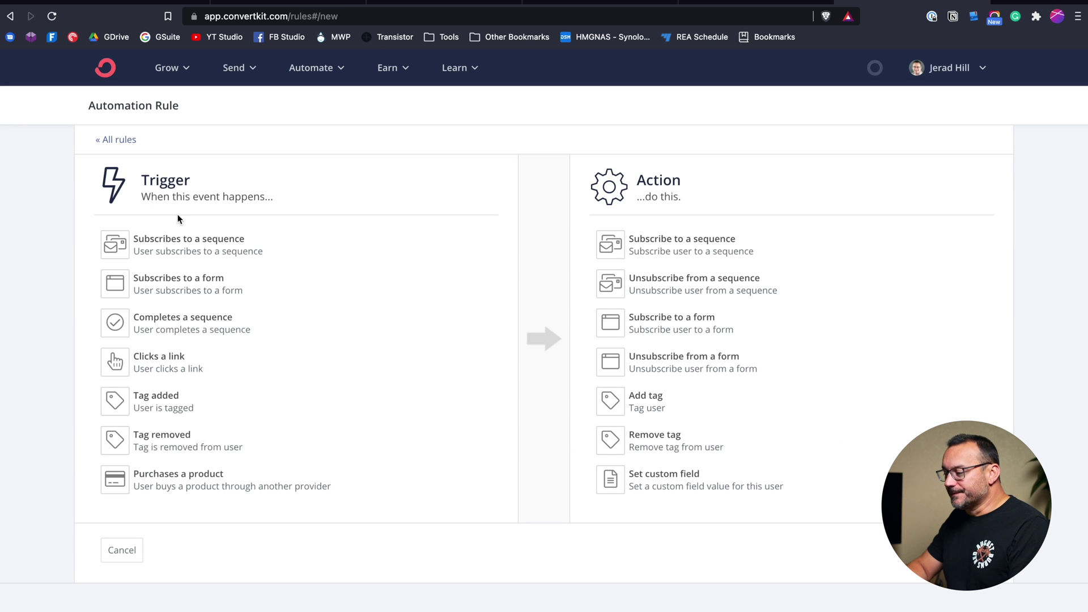
click(150, 282)
click(168, 301)
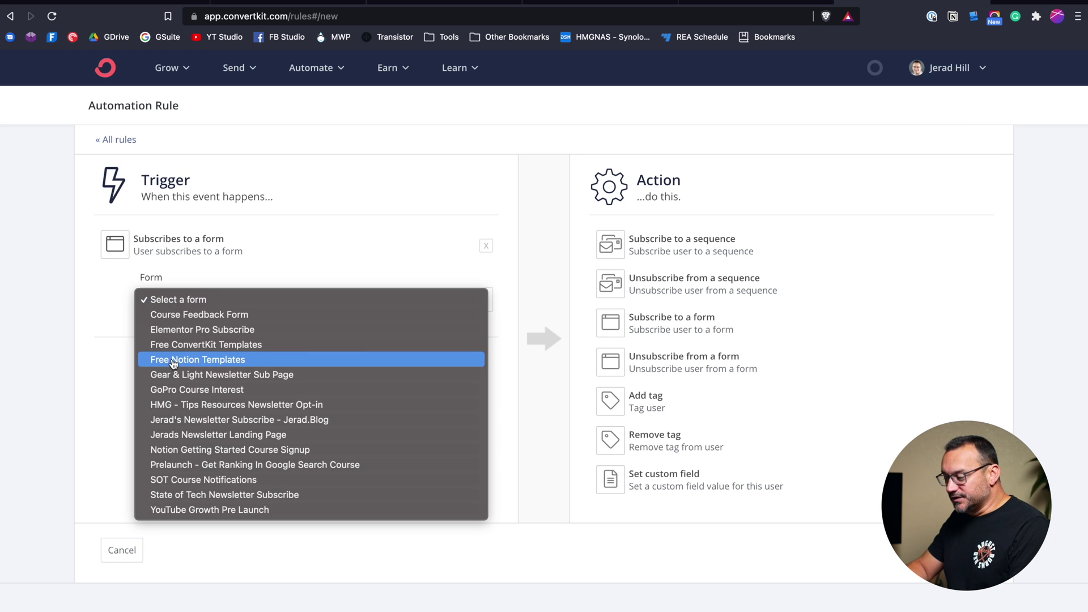
click(175, 329)
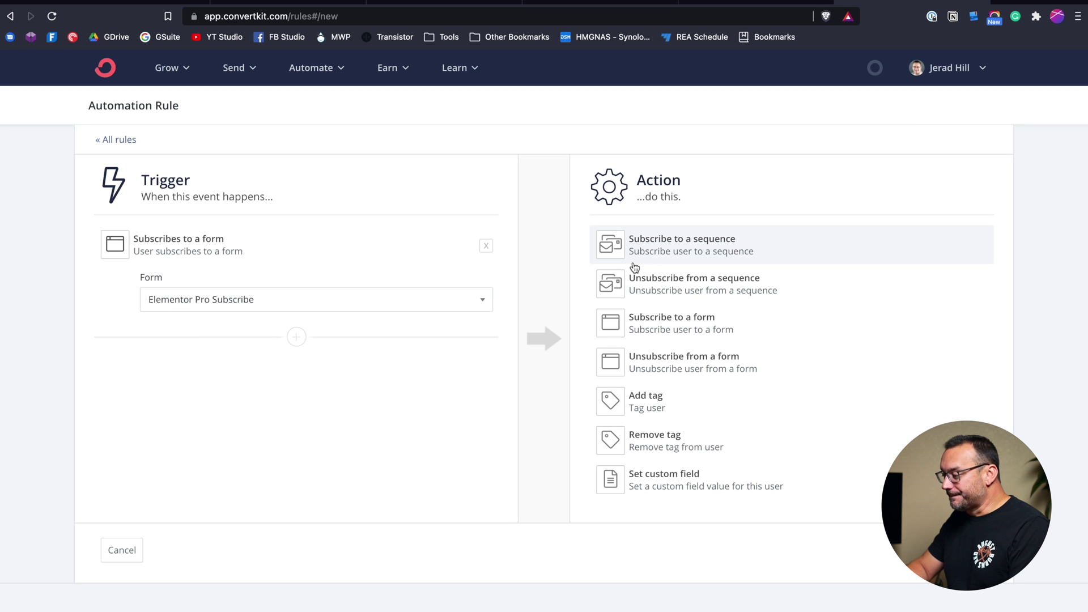
Step: Make the rule add a newly created 'Elementor Pro Subscriber' tag and save it
click(655, 406)
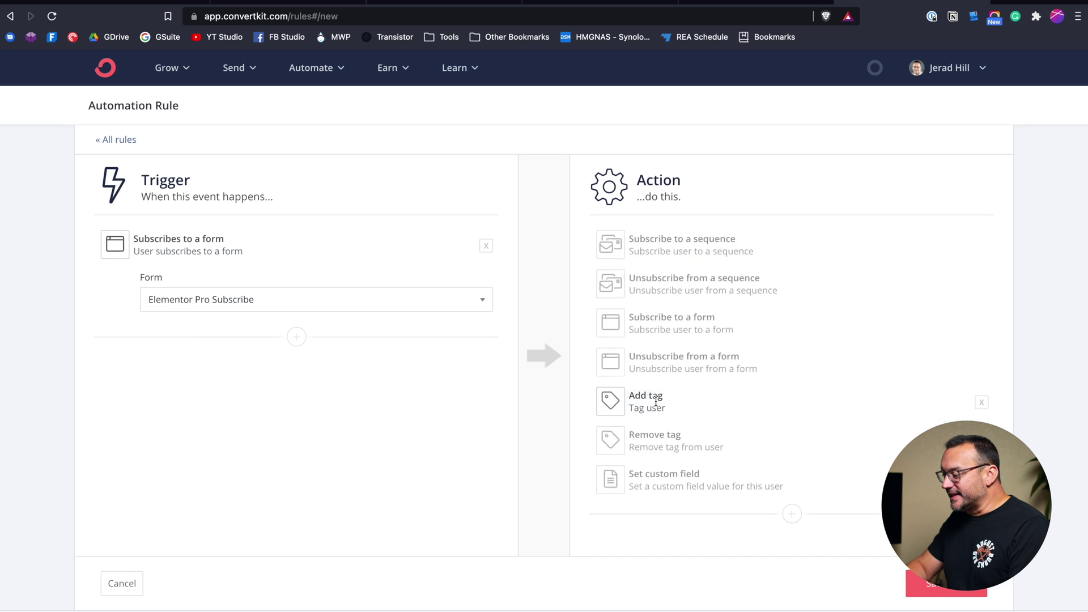
click(664, 300)
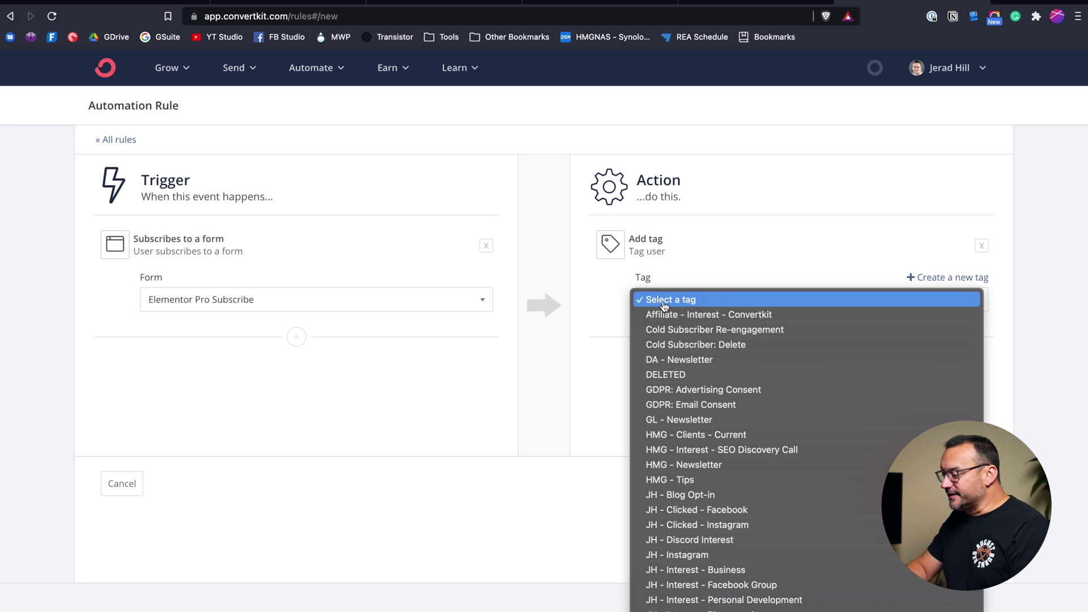
click(895, 255)
click(912, 277)
text(Elementor Pro Subscriber)
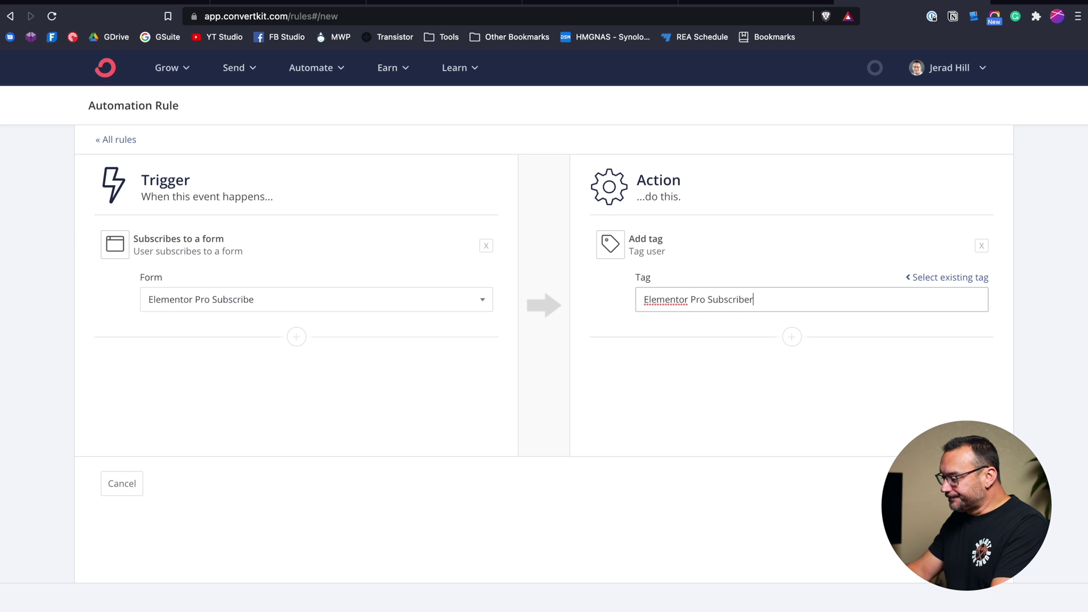
key(Return)
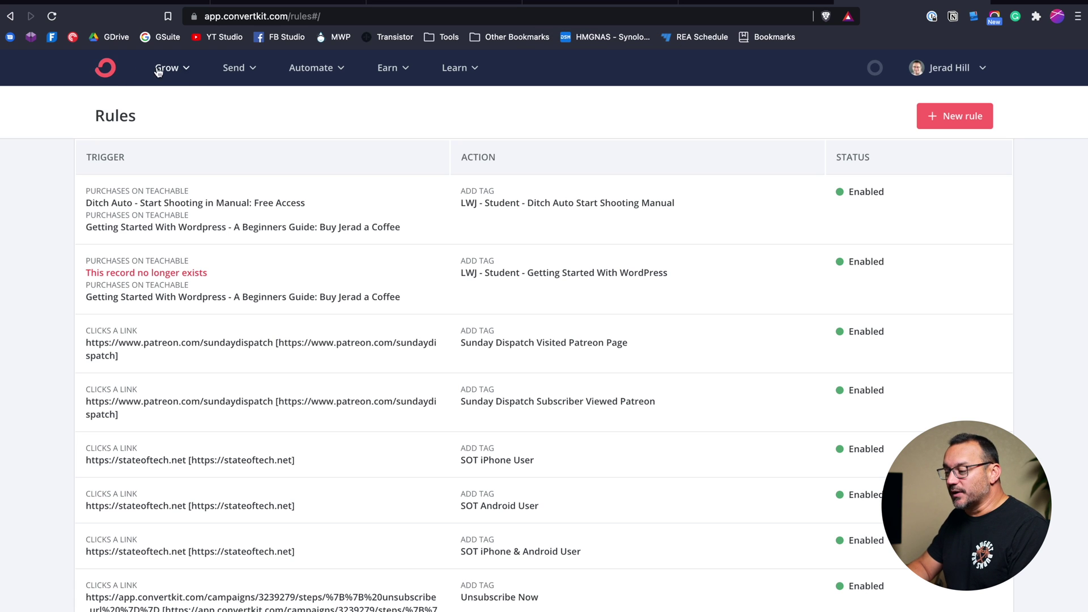
Step: Open ConvertKit's Automate menu on the way back to the Elementor form settings
click(304, 69)
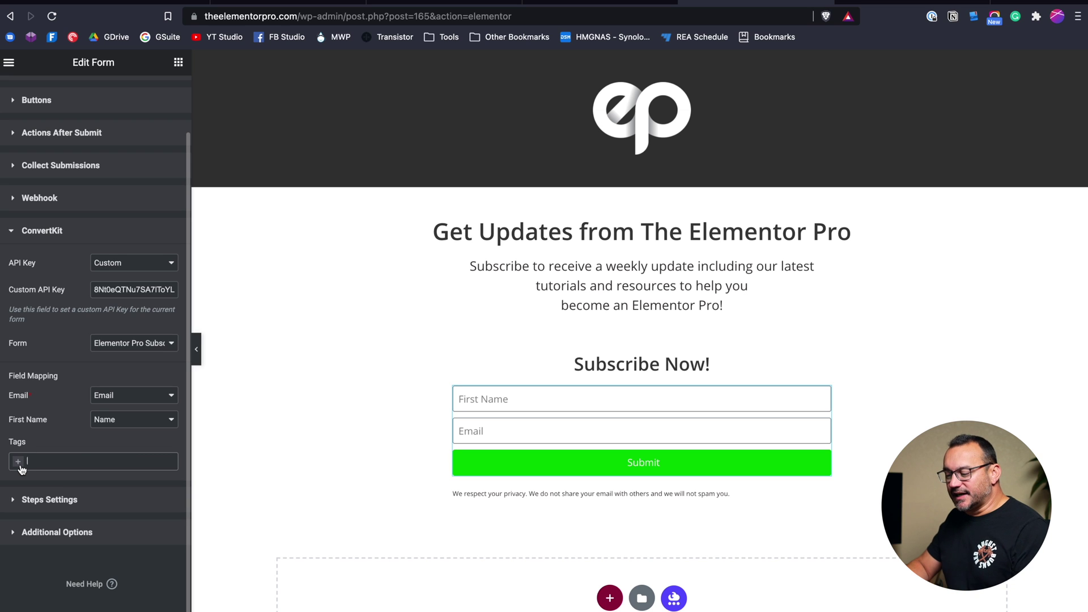
Step: Leave the ConvertKit Tags field empty and select the 'Get Updates from The Elementor Pro' heading
click(21, 465)
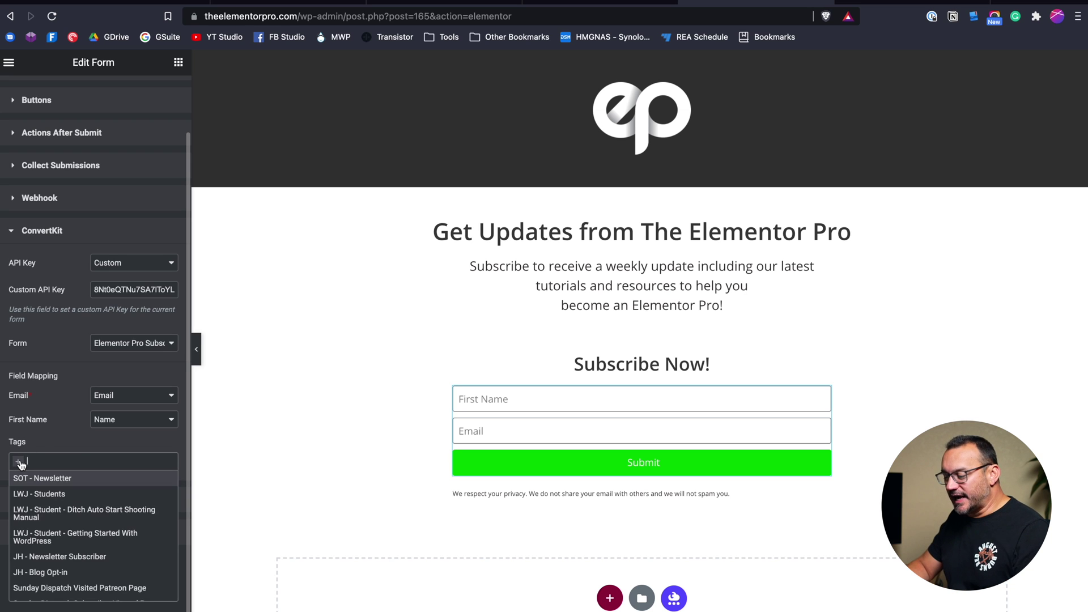
click(39, 459)
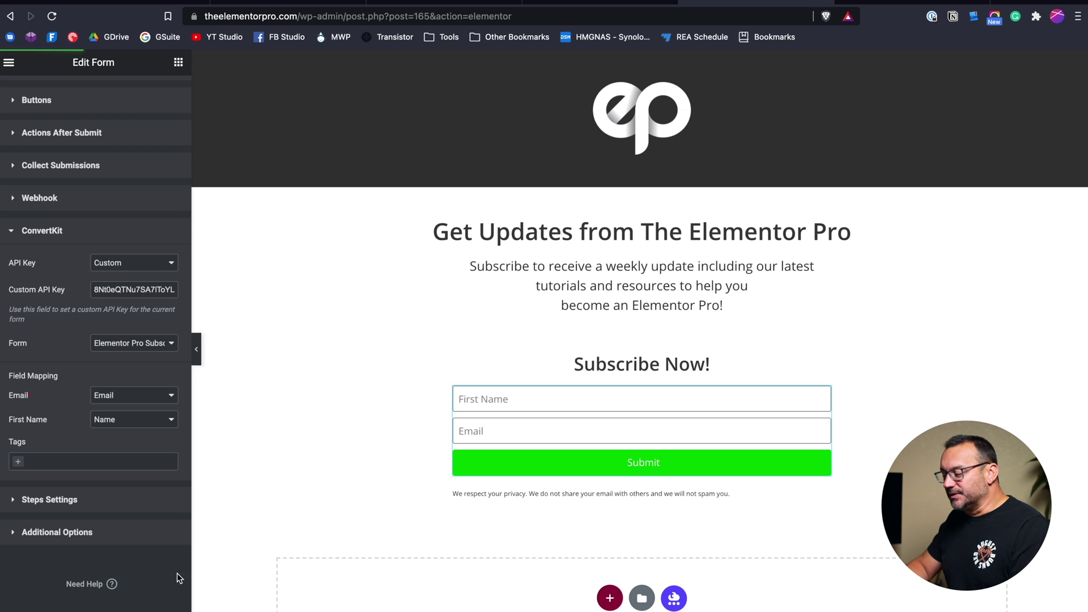
click(447, 232)
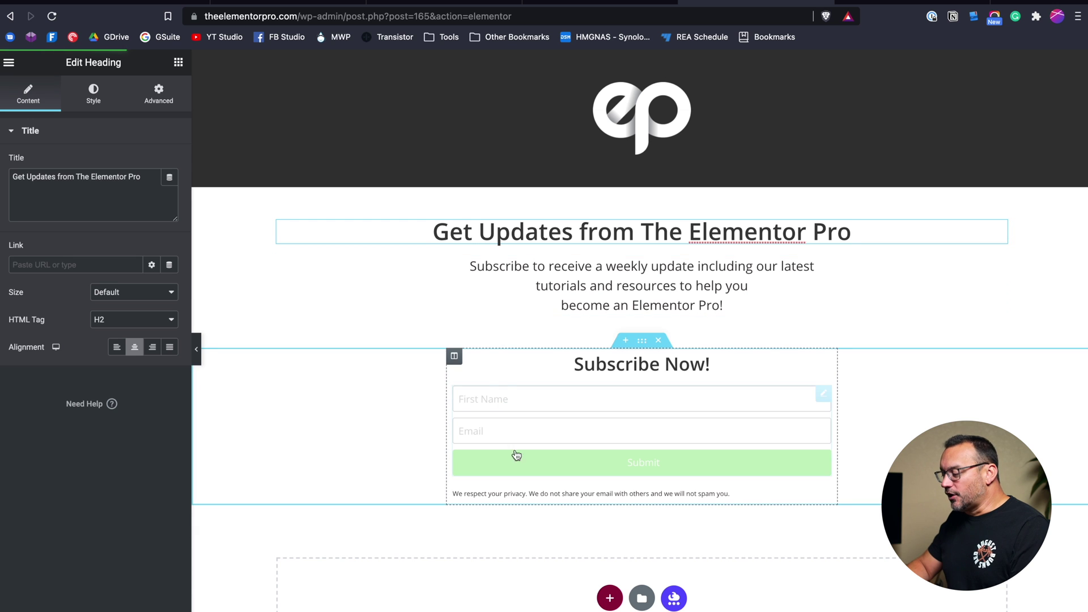